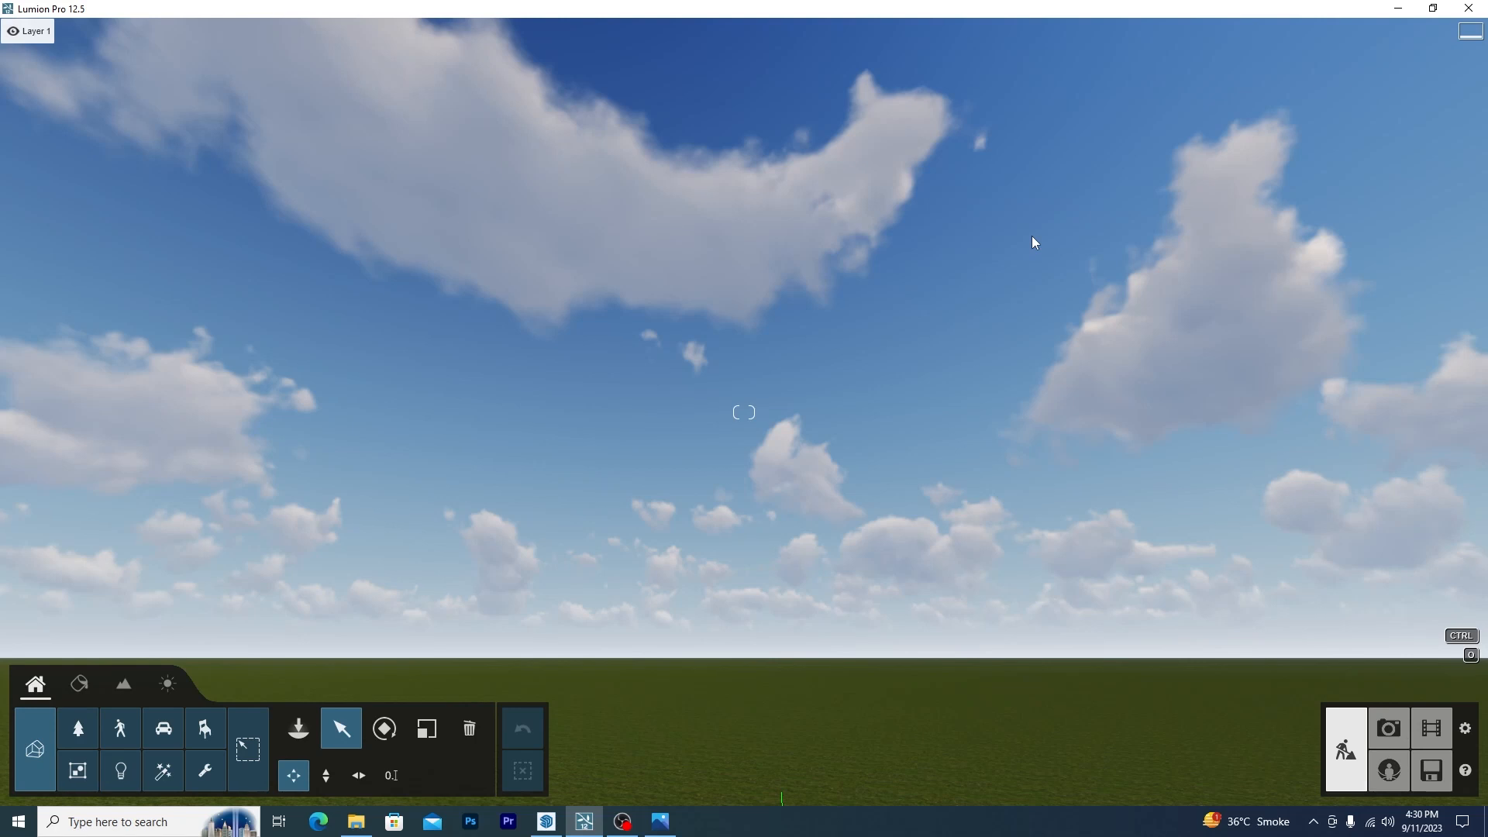
Switch to SketchUp to examine the two-storey building model, view the reference render 1.png, and return to the SketchUp model
{"action": "key", "text": "alt+Tab"}
{"action": "scroll", "coordinate": [784, 546], "scroll_direction": "up", "scroll_amount": 3}
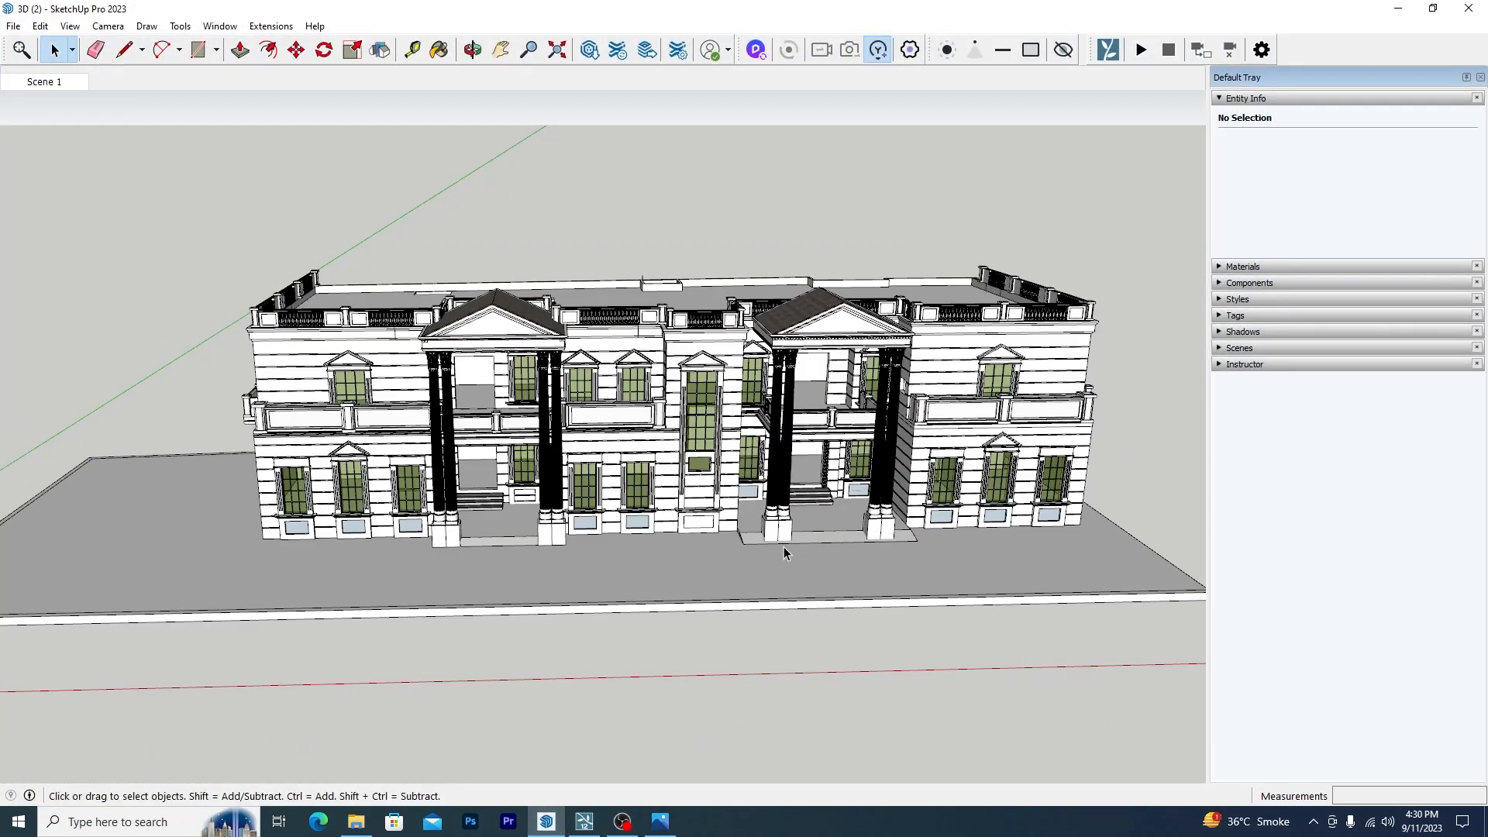
{"action": "right_click", "coordinate": [816, 399]}
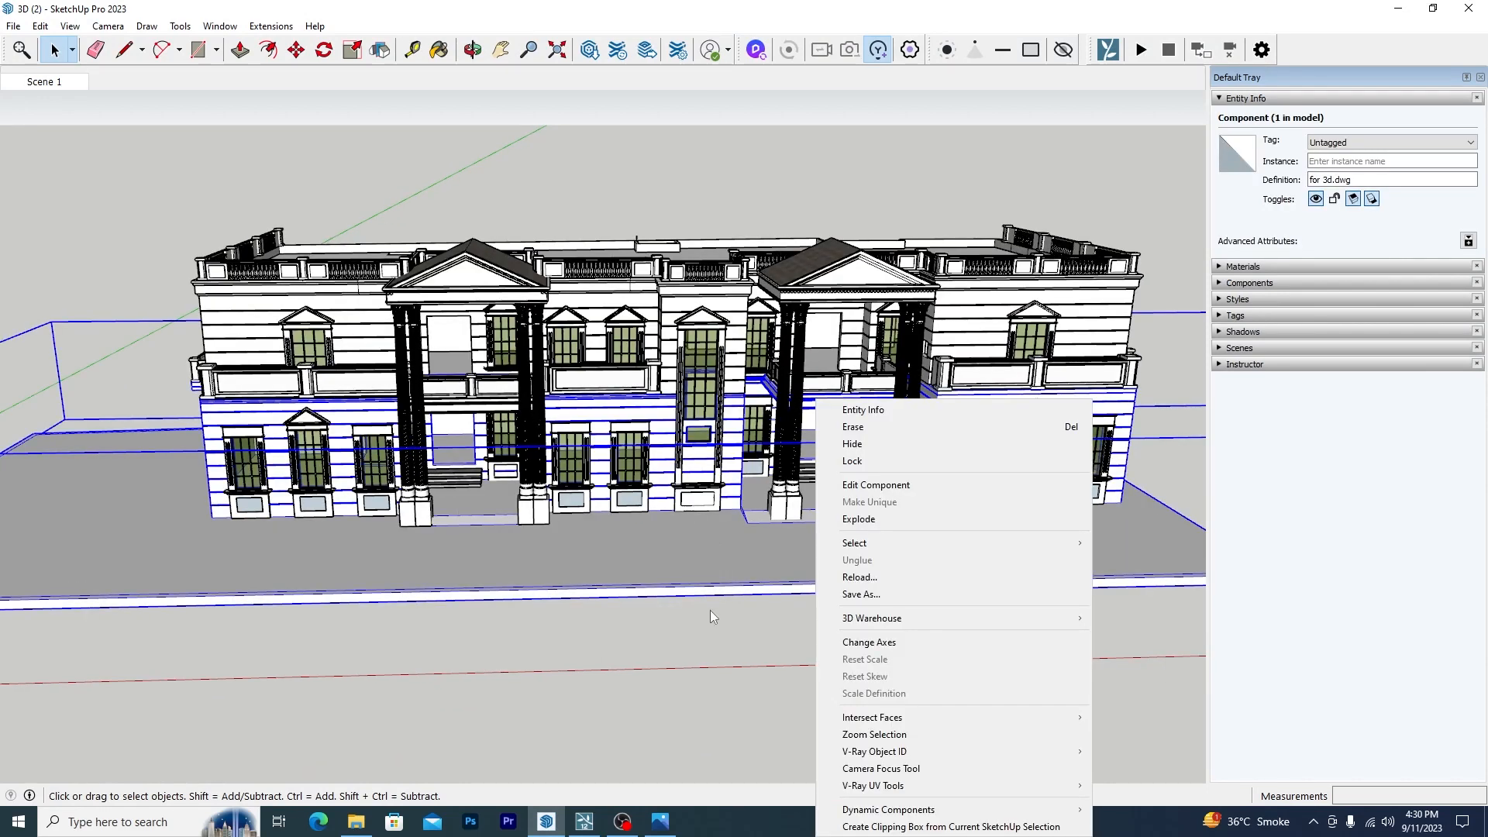
{"action": "left_click", "coordinate": [661, 823]}
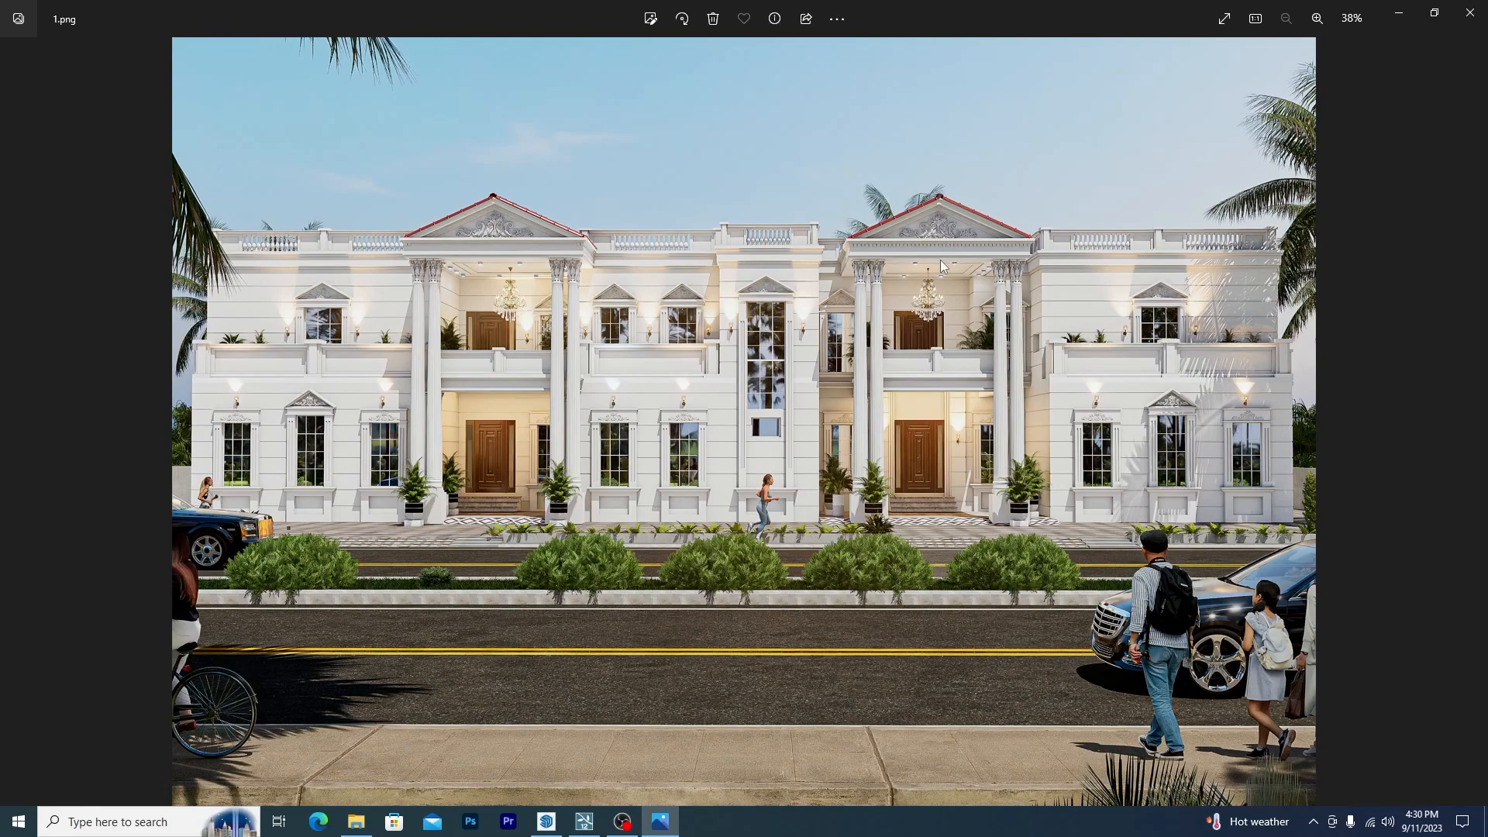
{"action": "left_click", "coordinate": [585, 821]}
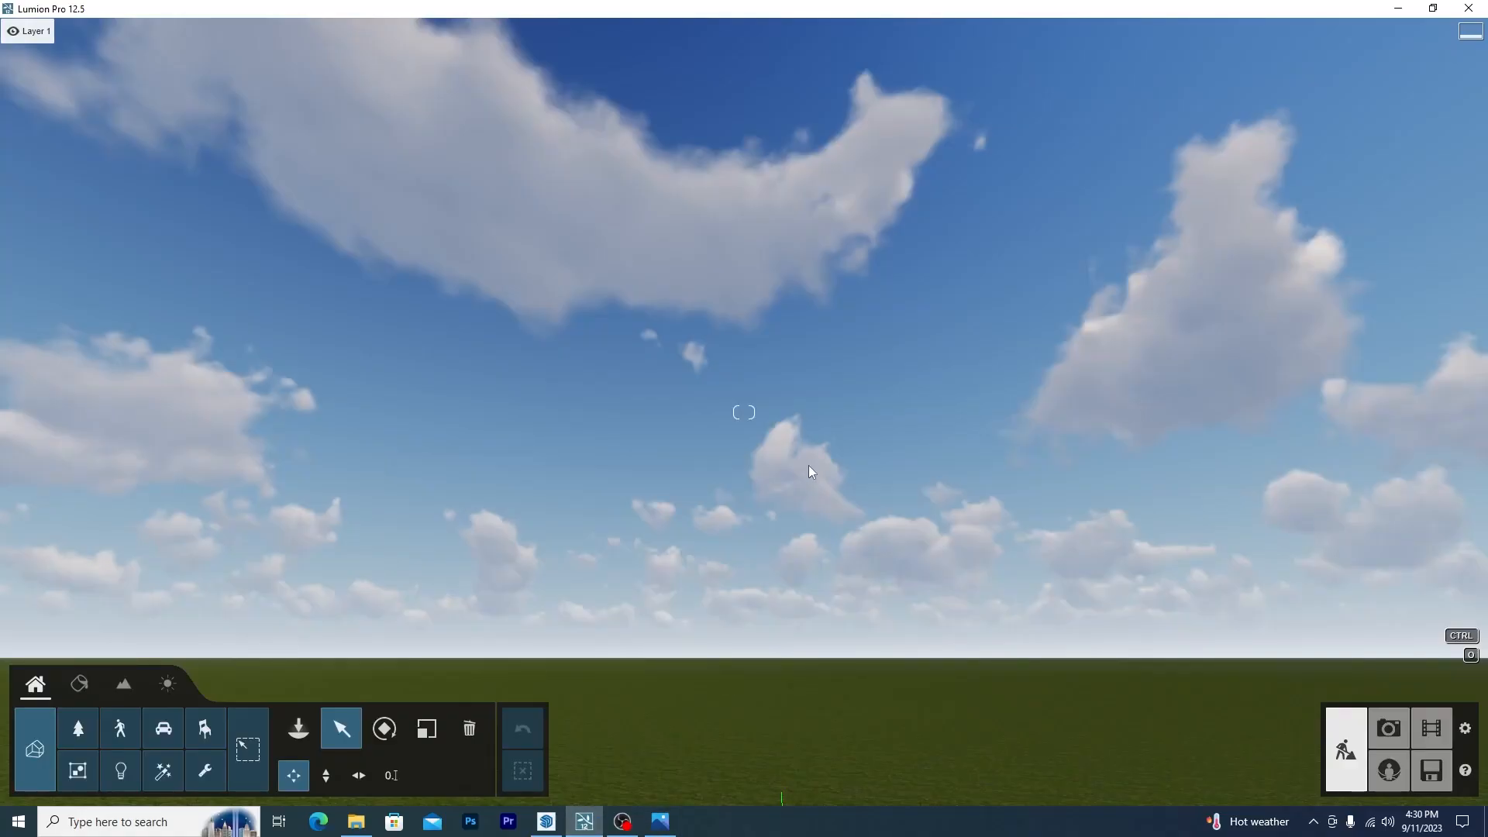
{"action": "left_click", "coordinate": [546, 822]}
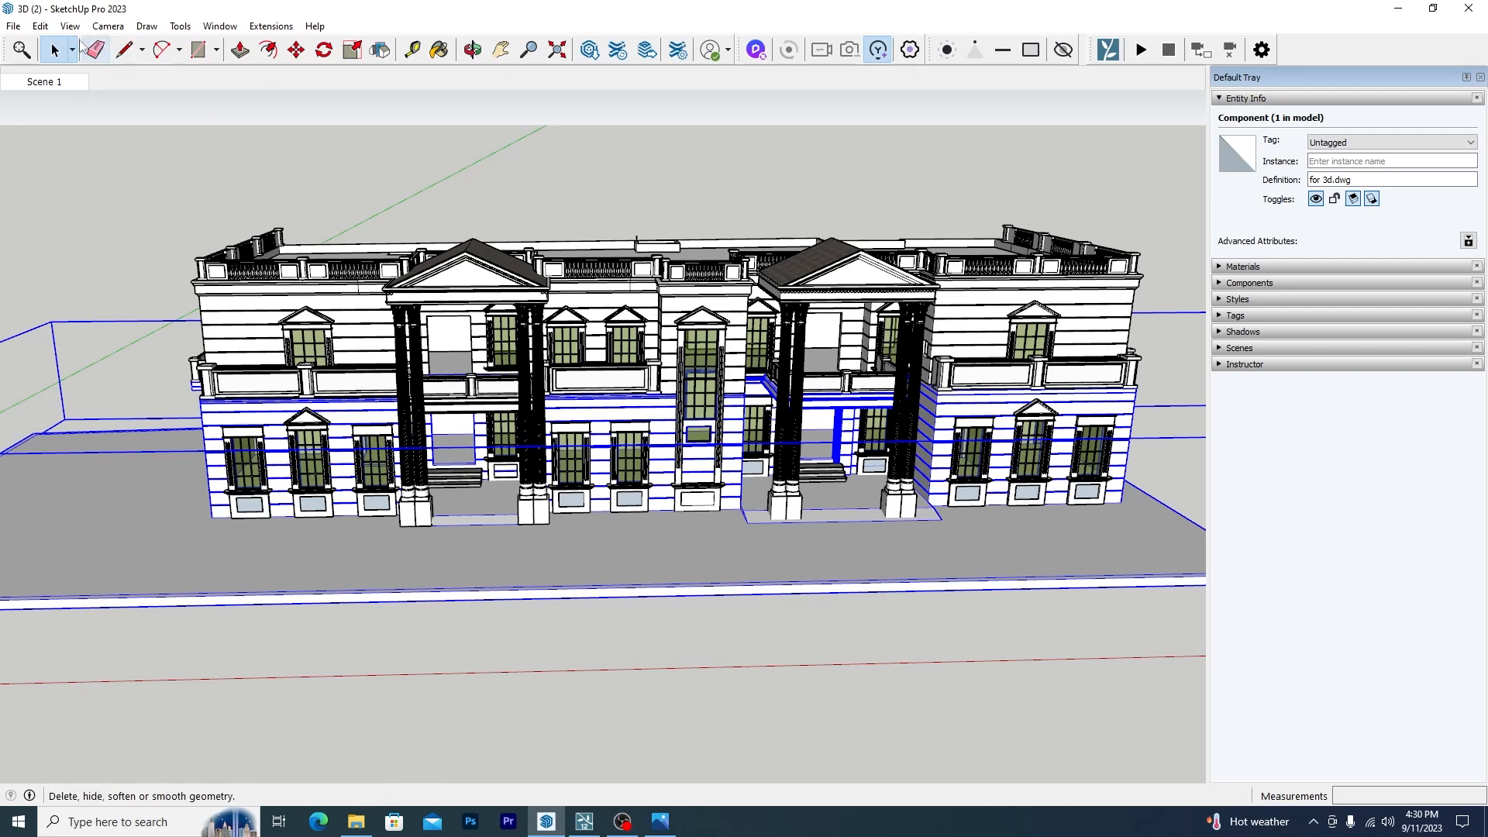
{"action": "left_click", "coordinate": [13, 27]}
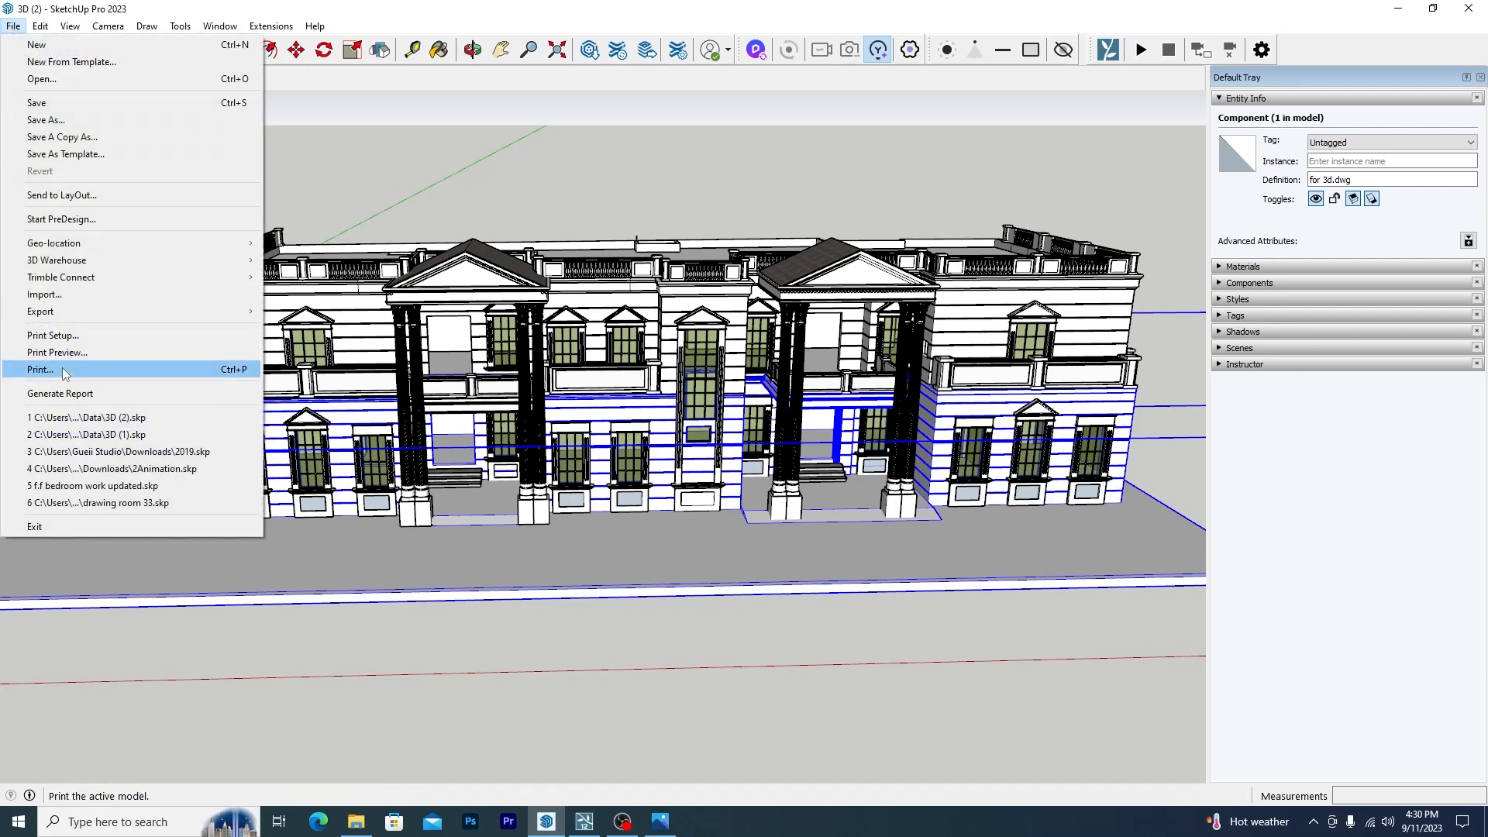
{"action": "mouse_move", "coordinate": [54, 315]}
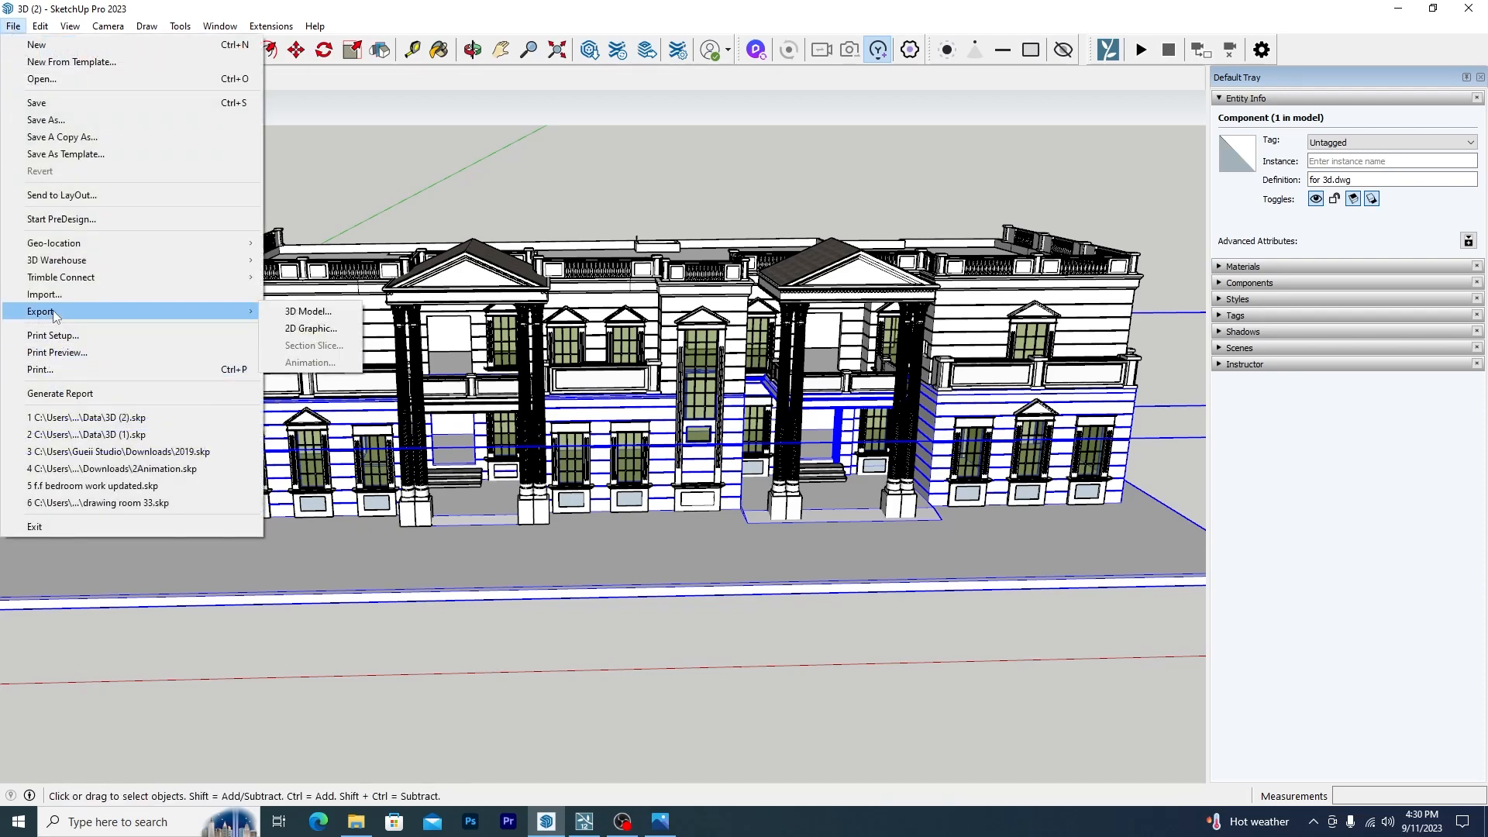
{"action": "left_click", "coordinate": [302, 312]}
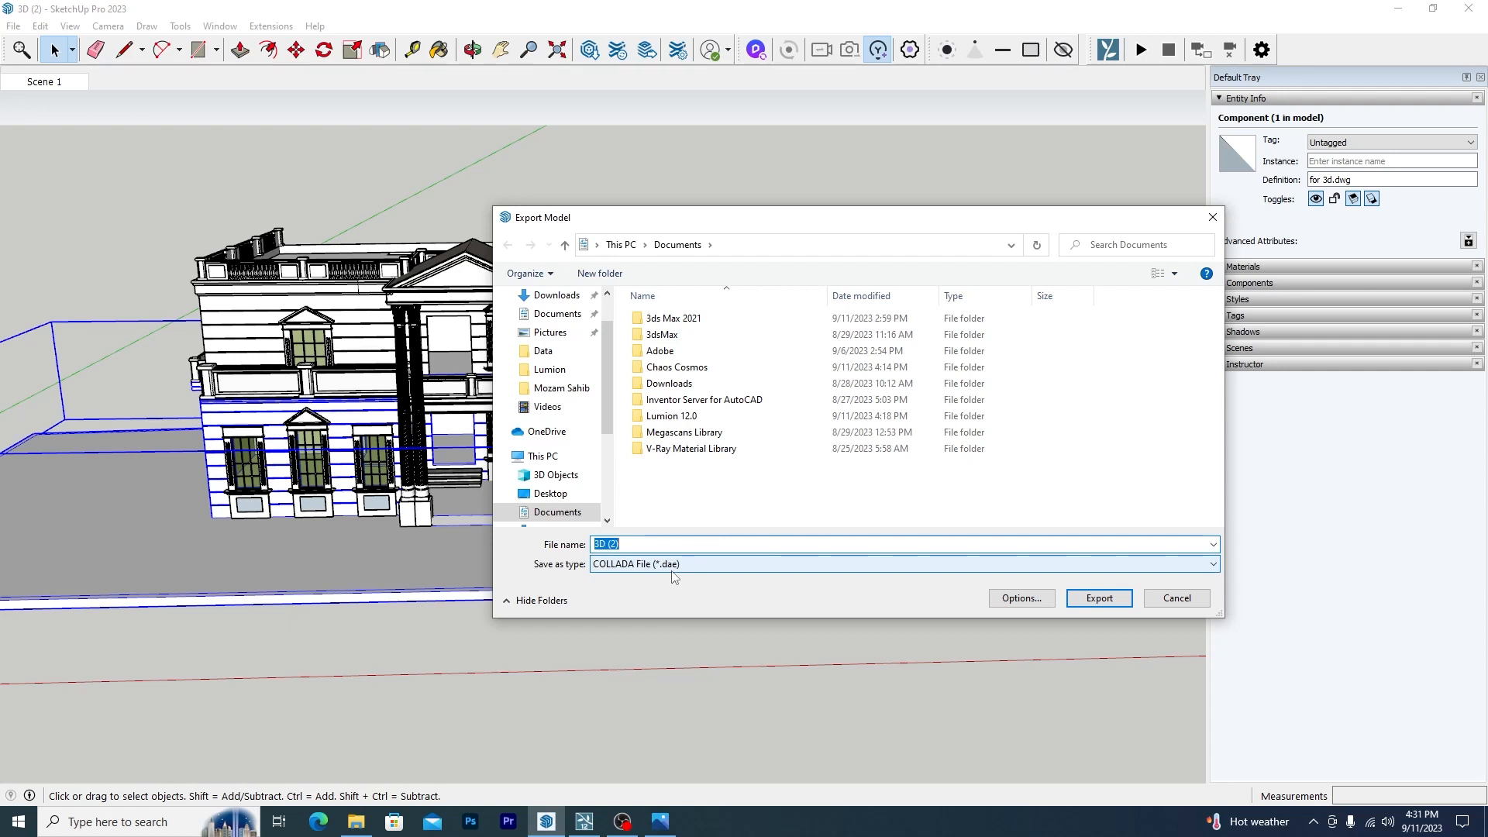
{"action": "left_click", "coordinate": [1177, 598]}
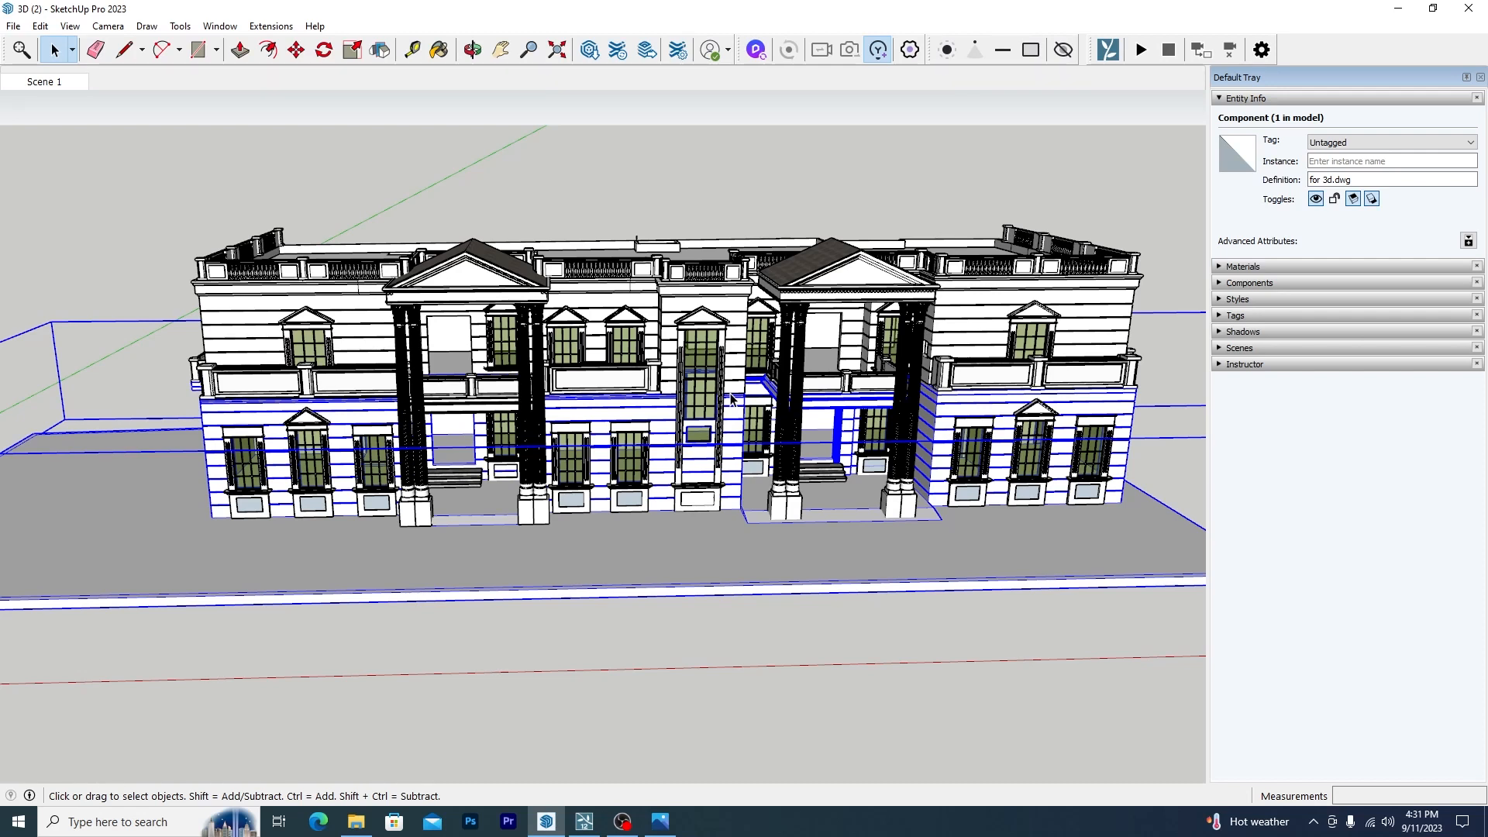
Search the Extension Warehouse for "lumion livesync for sketchup" and close the warehouse window
{"action": "left_click", "coordinate": [270, 27]}
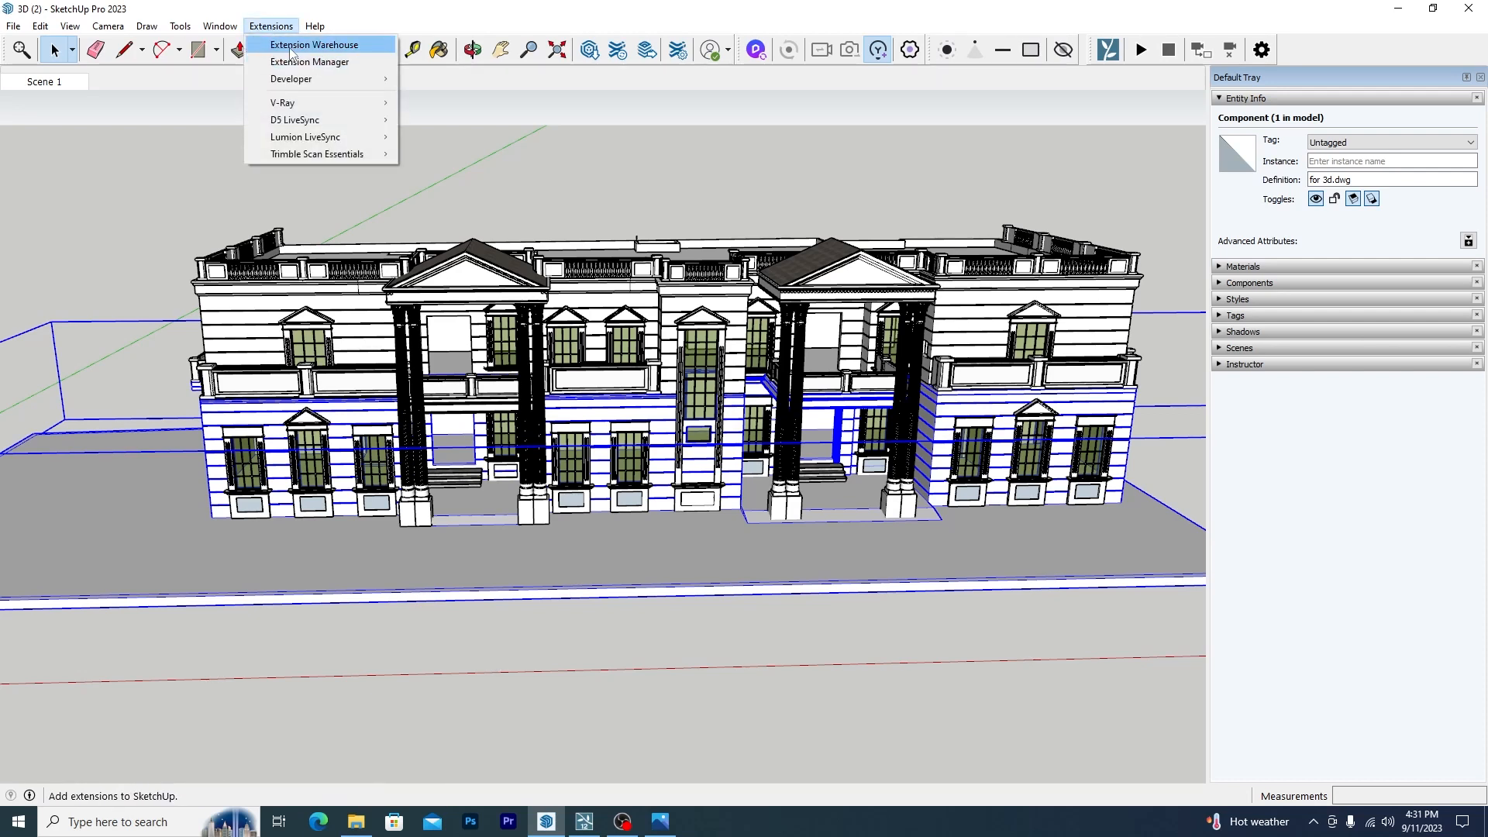
{"action": "left_click", "coordinate": [290, 48]}
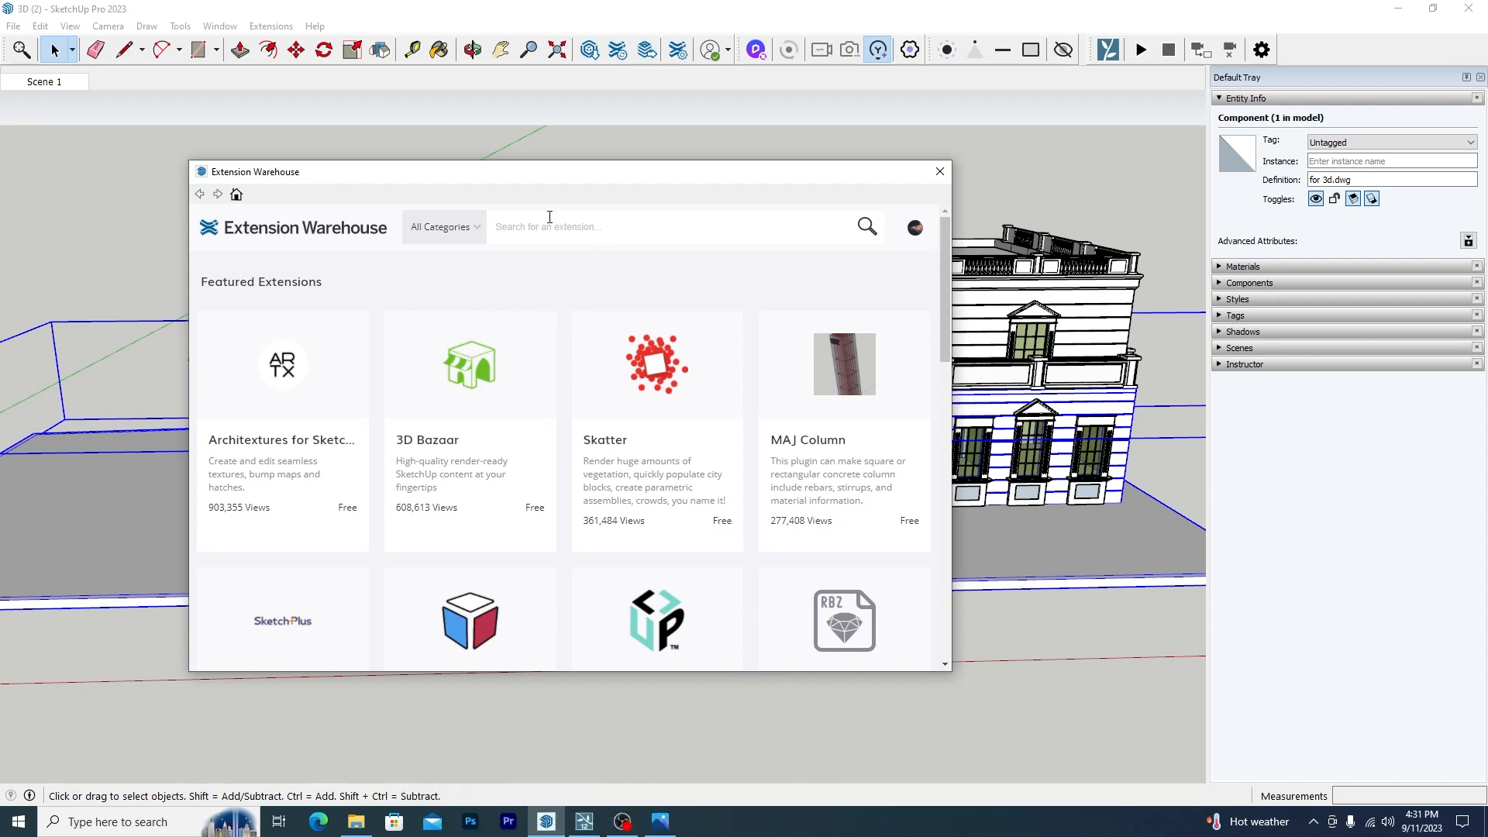
{"action": "left_click", "coordinate": [522, 235]}
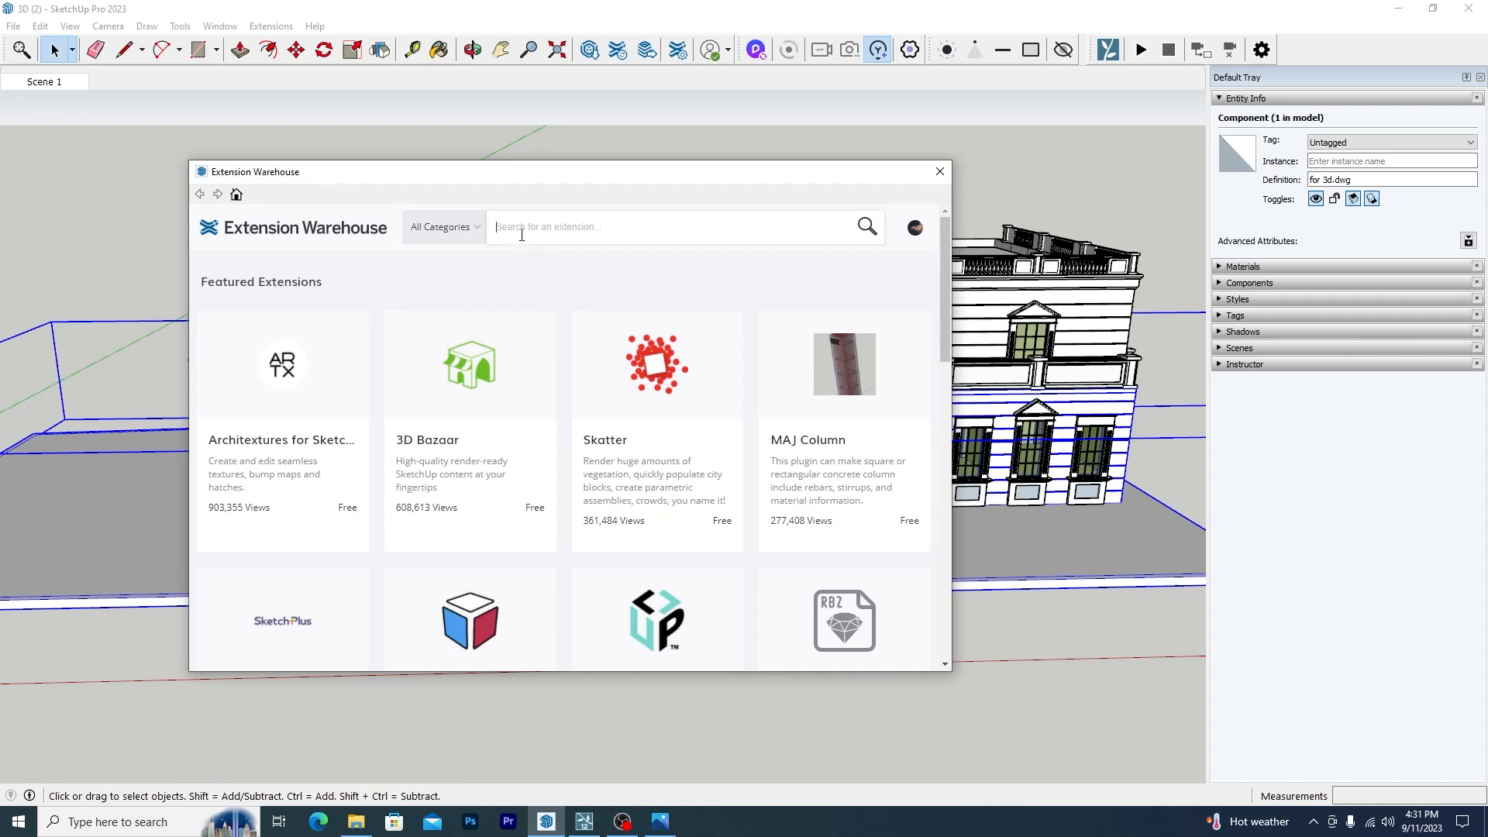
{"action": "type", "text": "lumion"}
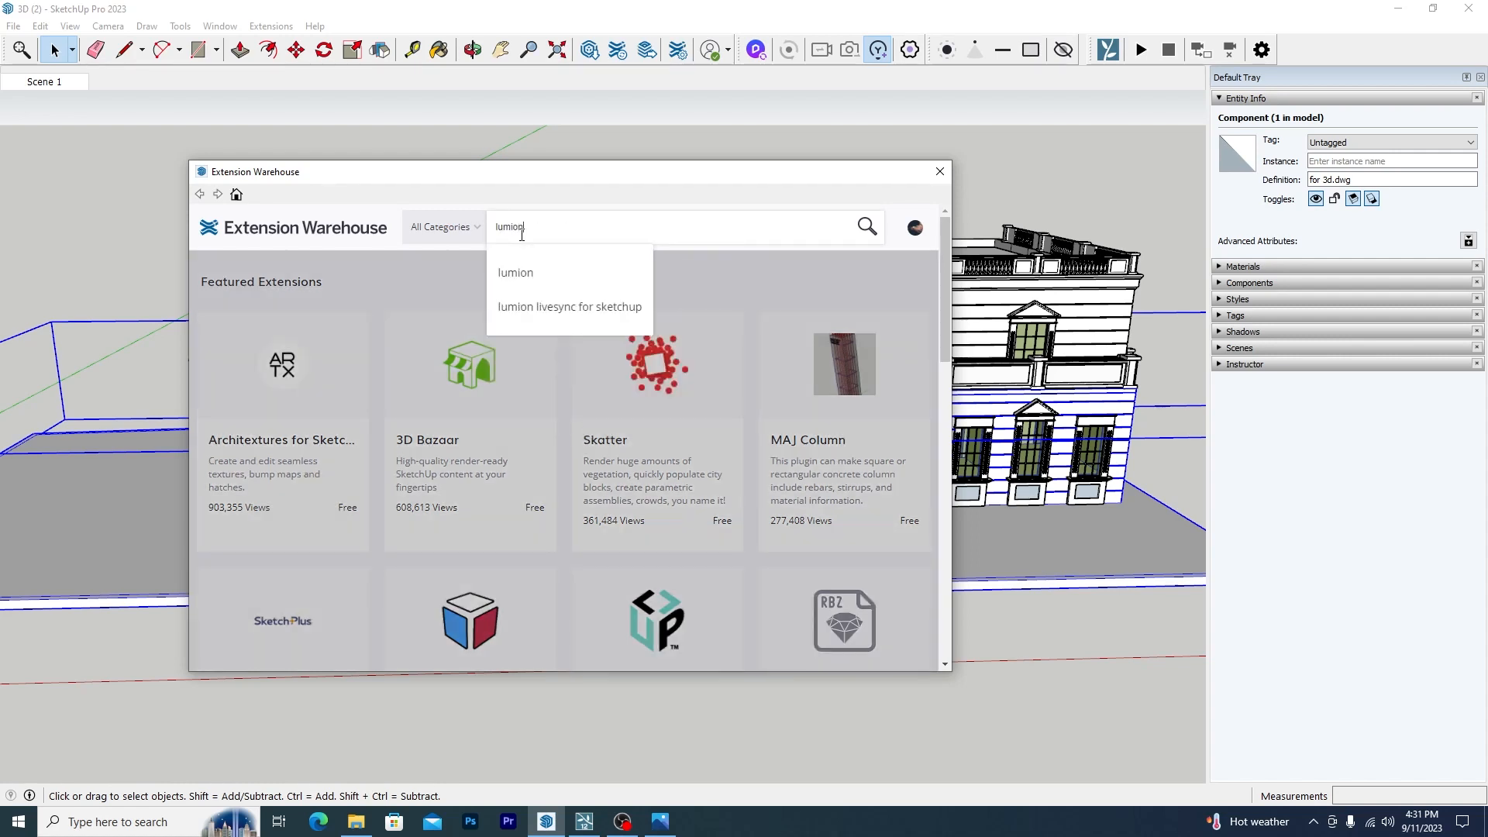
{"action": "left_click", "coordinate": [593, 307]}
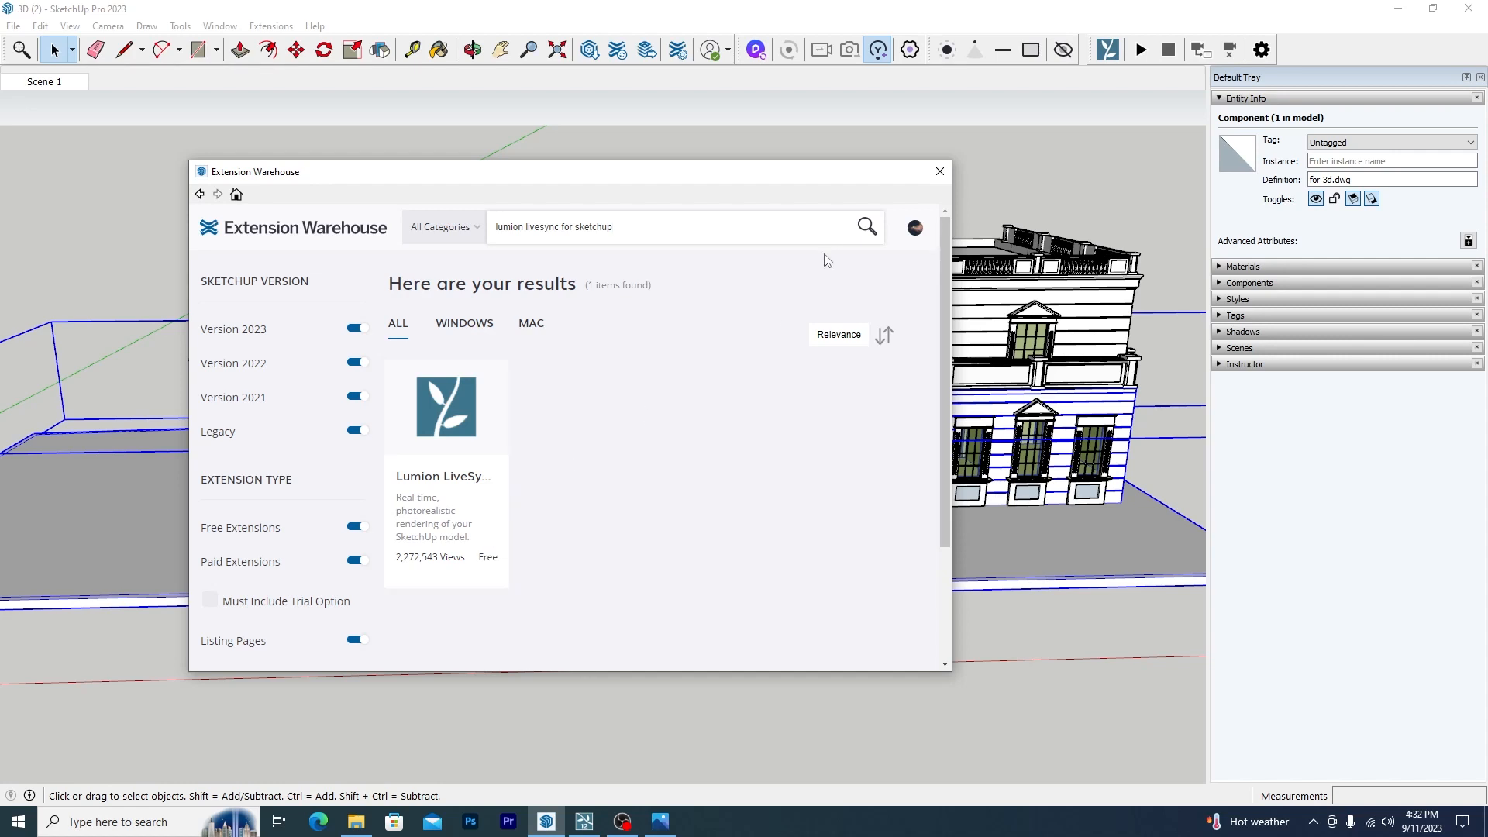
{"action": "left_click", "coordinate": [938, 173]}
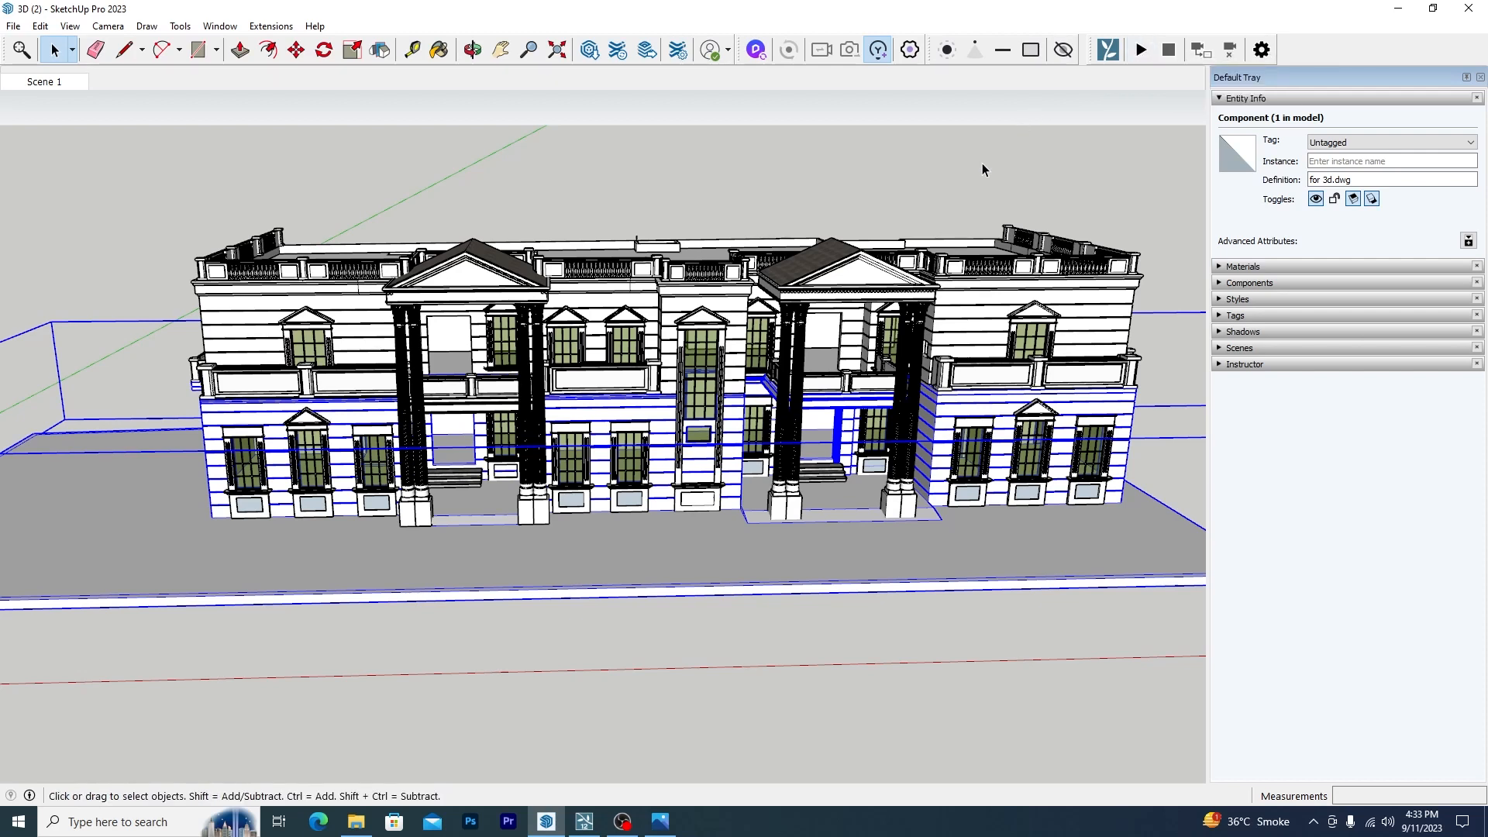
Start LiveSync for the building model and view the synced building in Lumion
{"action": "left_click", "coordinate": [1145, 58]}
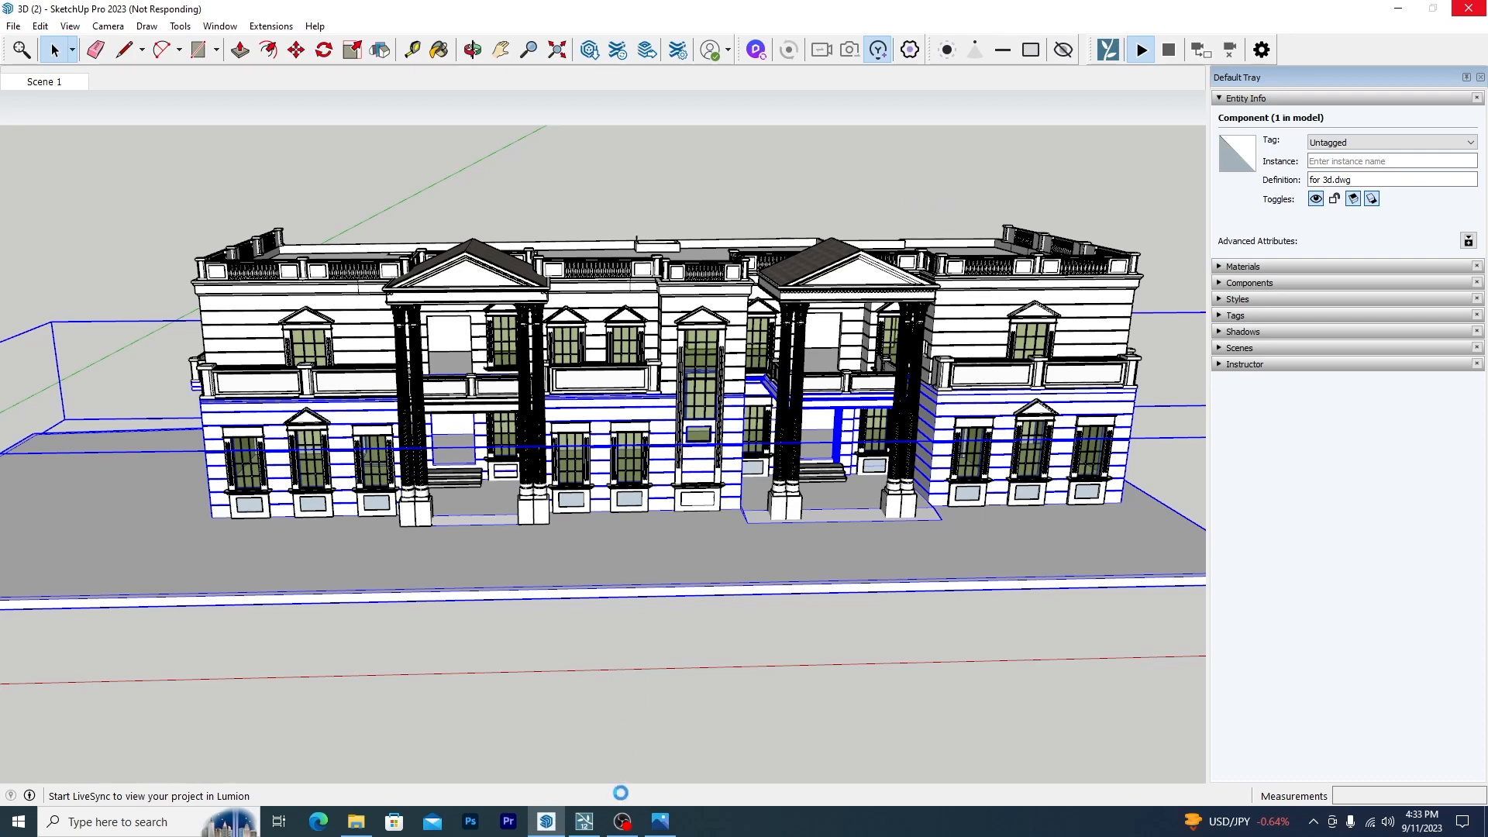
{"action": "left_click", "coordinate": [623, 821]}
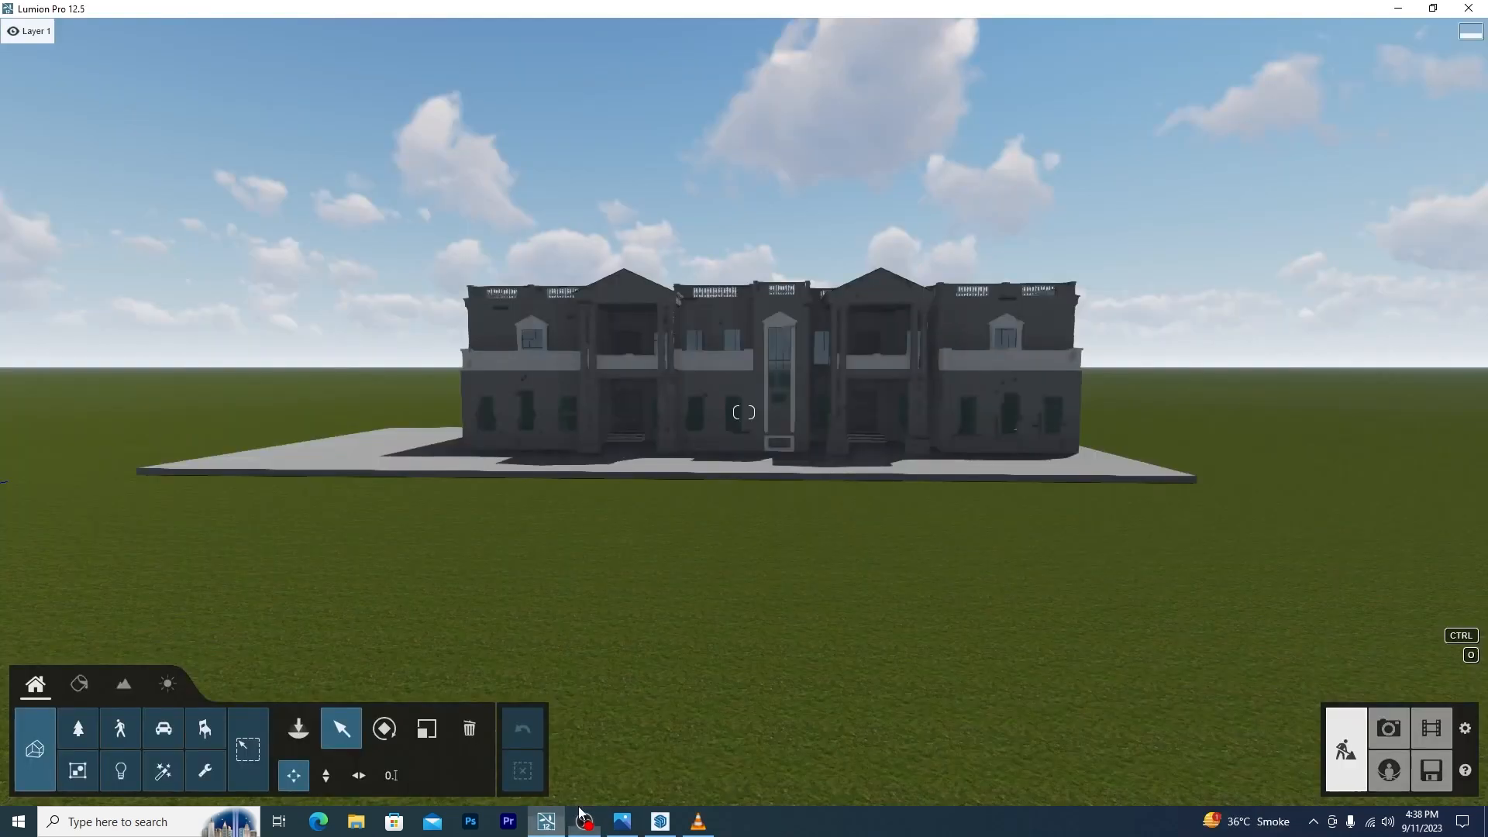
{"action": "scroll", "coordinate": [911, 393], "scroll_direction": "up", "scroll_amount": 5}
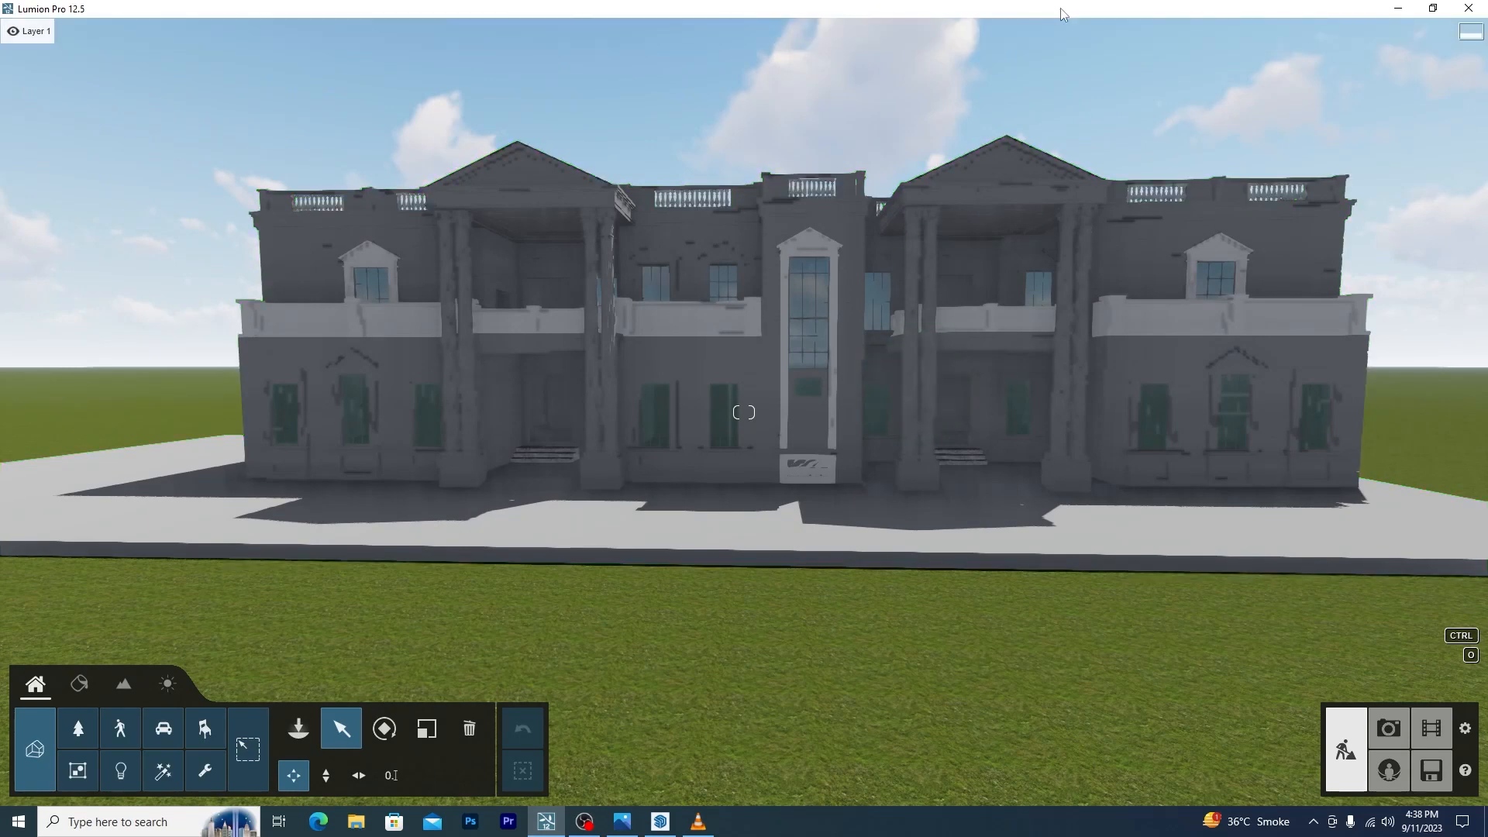
Bring up SketchUp as a smaller window so that the model shows beside the Lumion view
{"action": "left_click_drag", "start_coordinate": [1059, 7], "coordinate": [655, 2]}
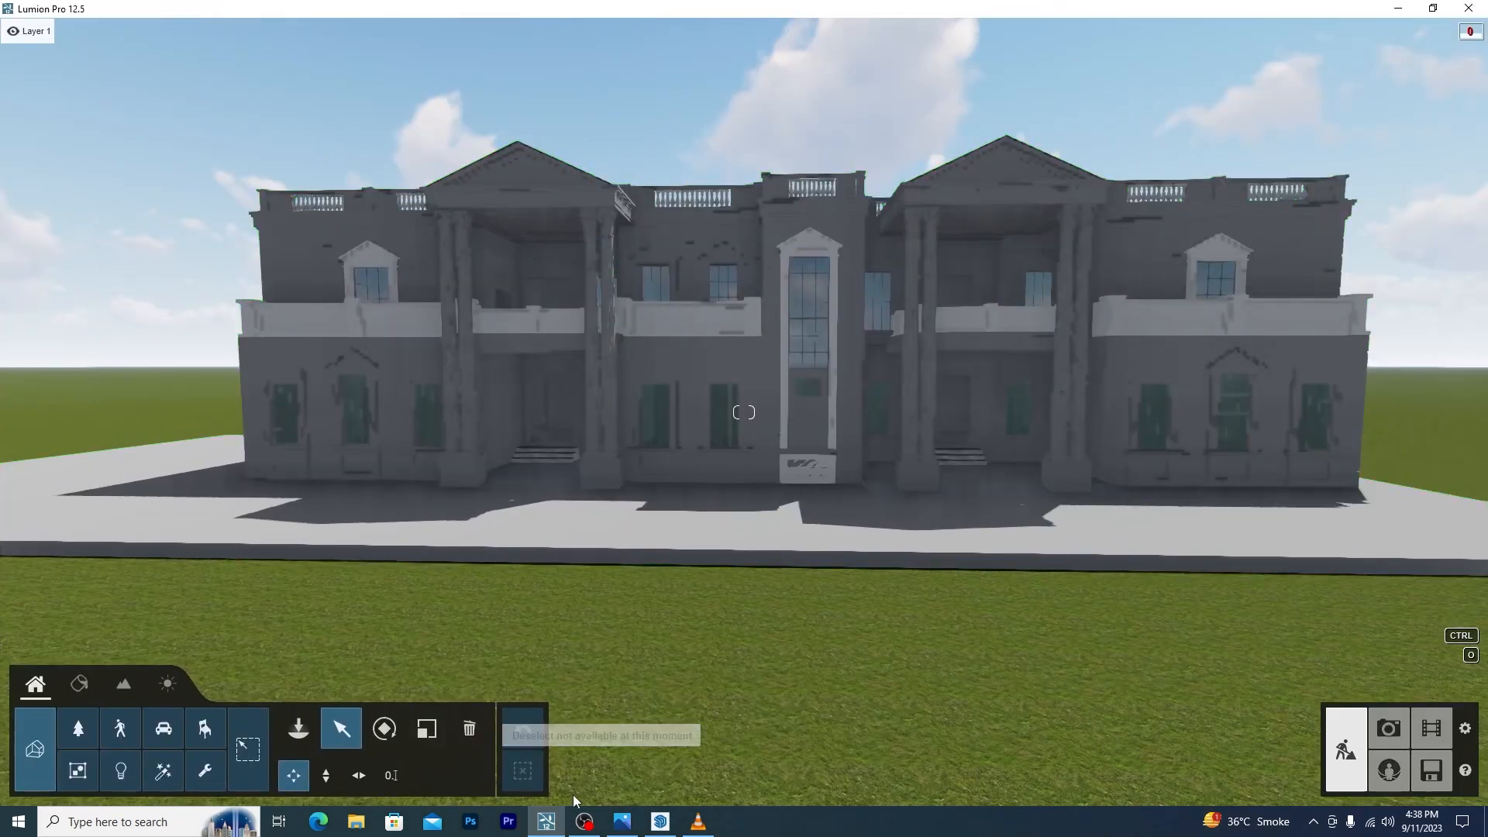
{"action": "left_click", "coordinate": [663, 823]}
{"action": "left_click_drag", "start_coordinate": [936, 11], "coordinate": [1136, 54]}
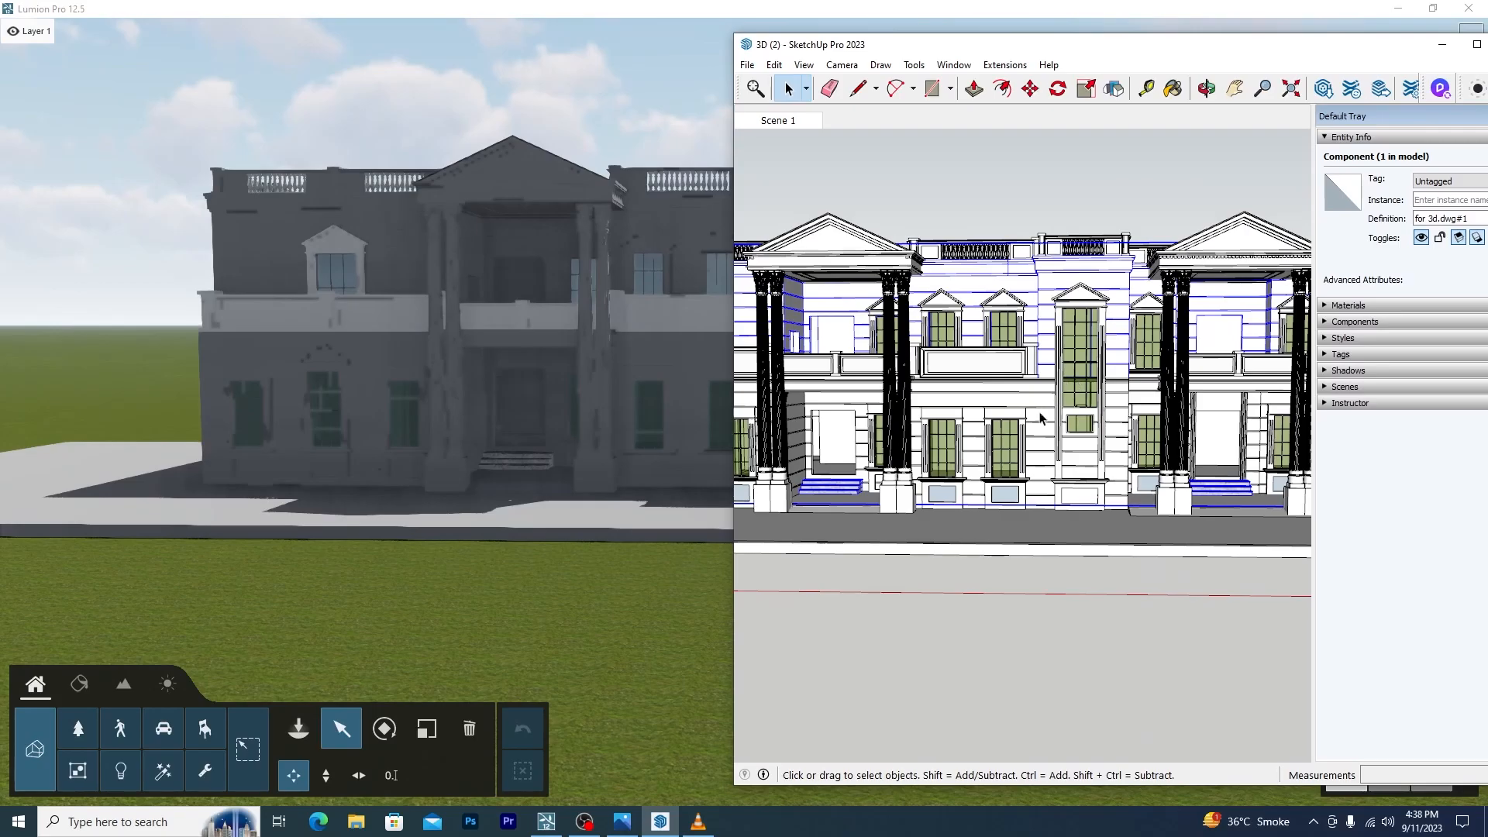
Delete the pedimented frame around the tall central window in SketchUp and inspect that facade in Lumion
{"action": "left_click", "coordinate": [1065, 368]}
{"action": "right_click", "coordinate": [1071, 373]}
{"action": "mouse_move", "coordinate": [1068, 345]}
{"action": "middle_mouse_down"}
{"action": "mouse_move", "coordinate": [906, 358]}
{"action": "mouse_move", "coordinate": [1305, 399]}
{"action": "mouse_move", "coordinate": [1070, 322]}
{"action": "middle_mouse_up"}
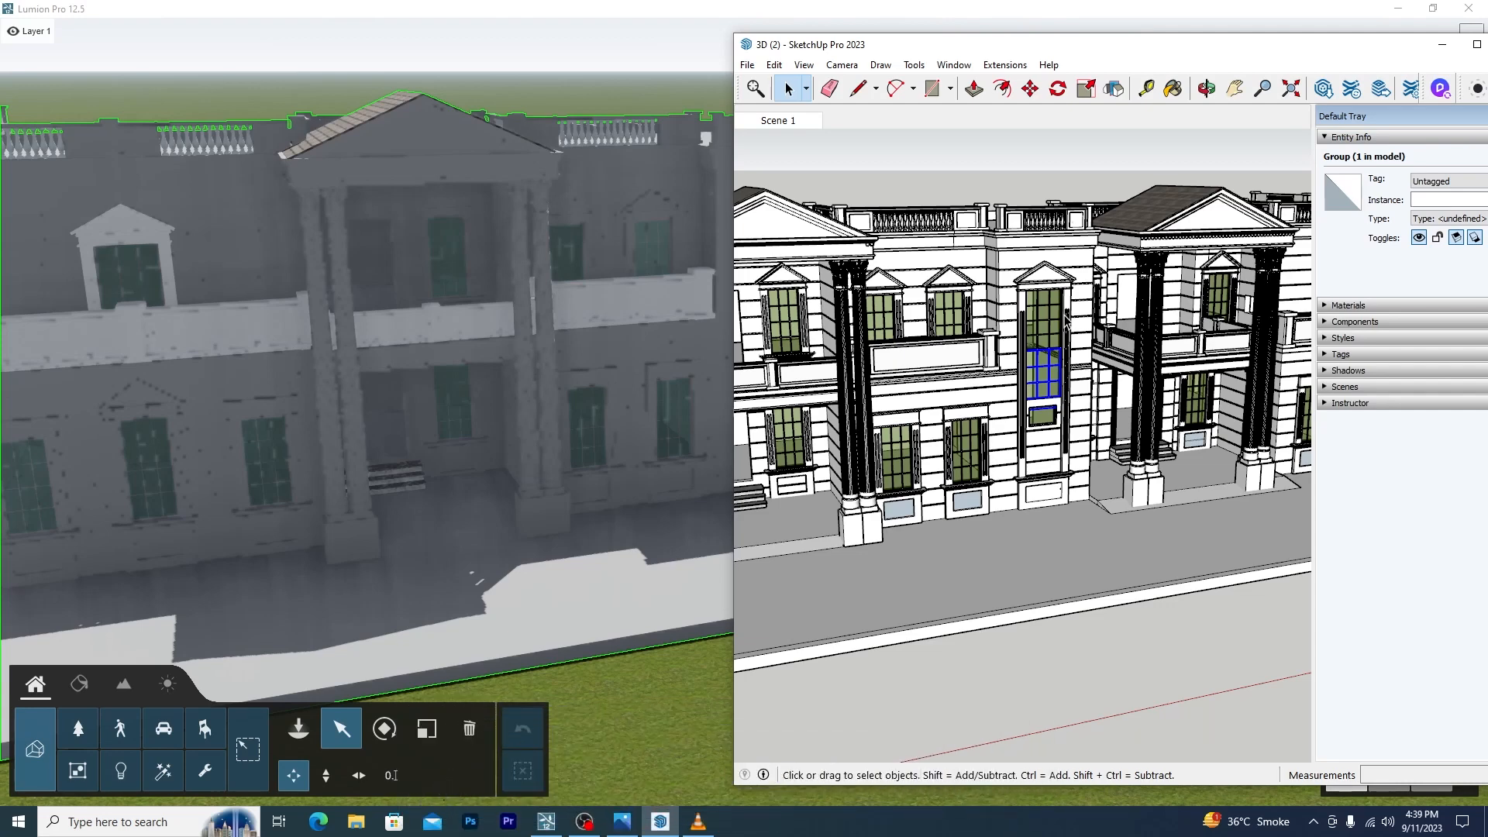
{"action": "scroll", "coordinate": [1039, 304], "scroll_direction": "up", "scroll_amount": 5}
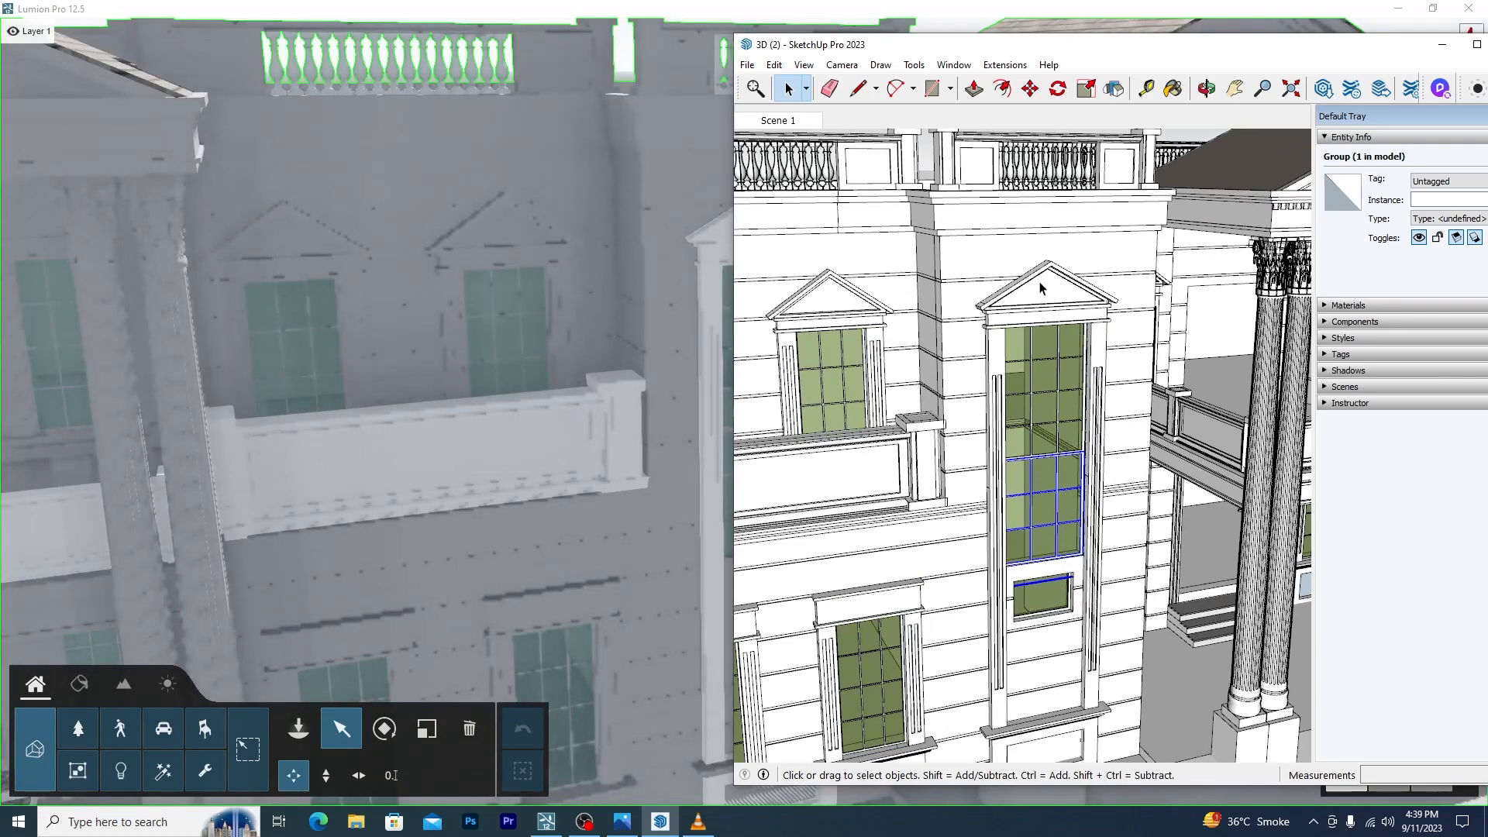
{"action": "left_click", "coordinate": [1040, 288]}
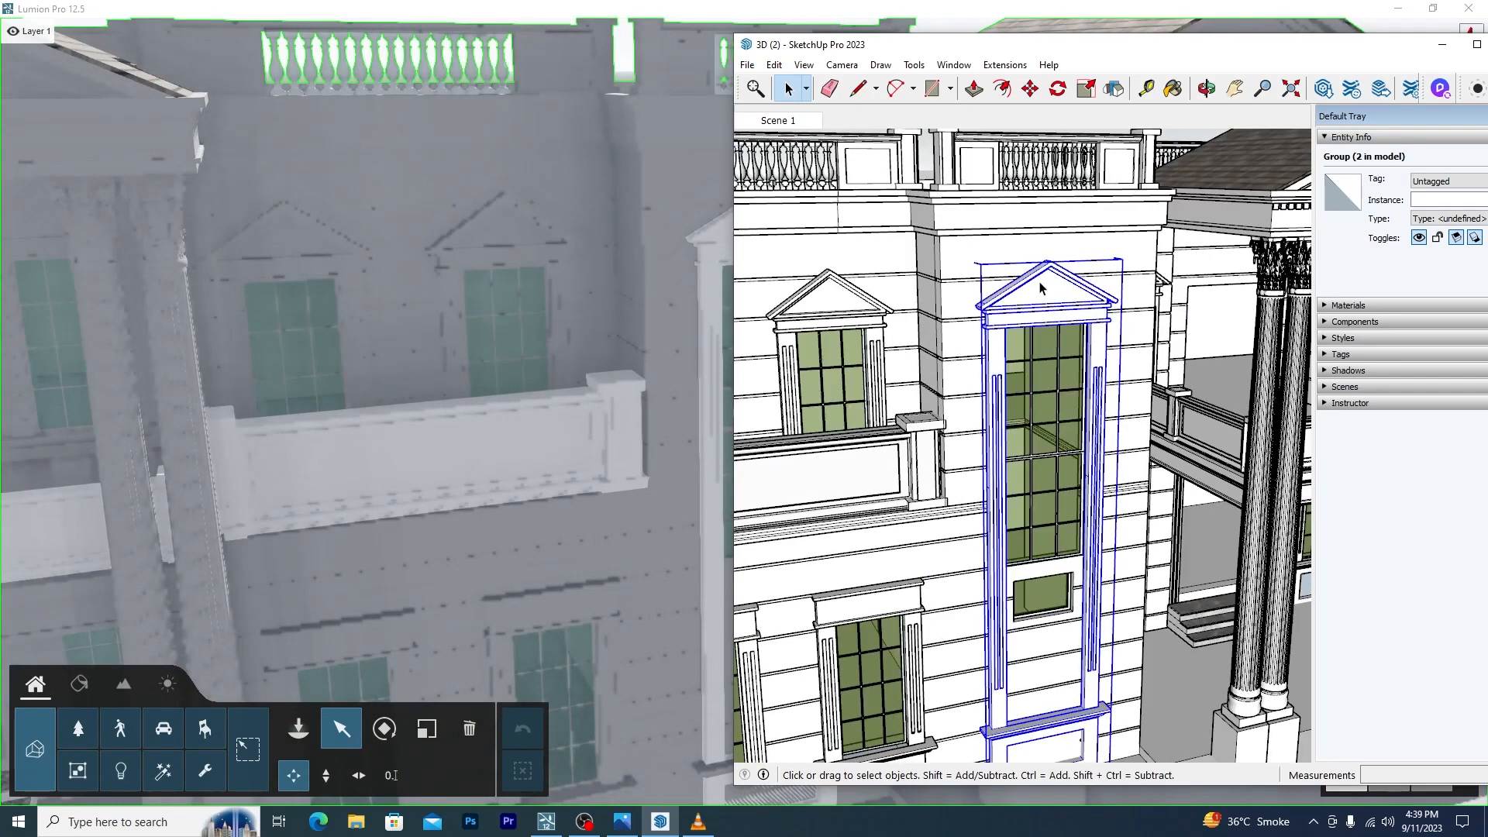
{"action": "key", "text": "Delete"}
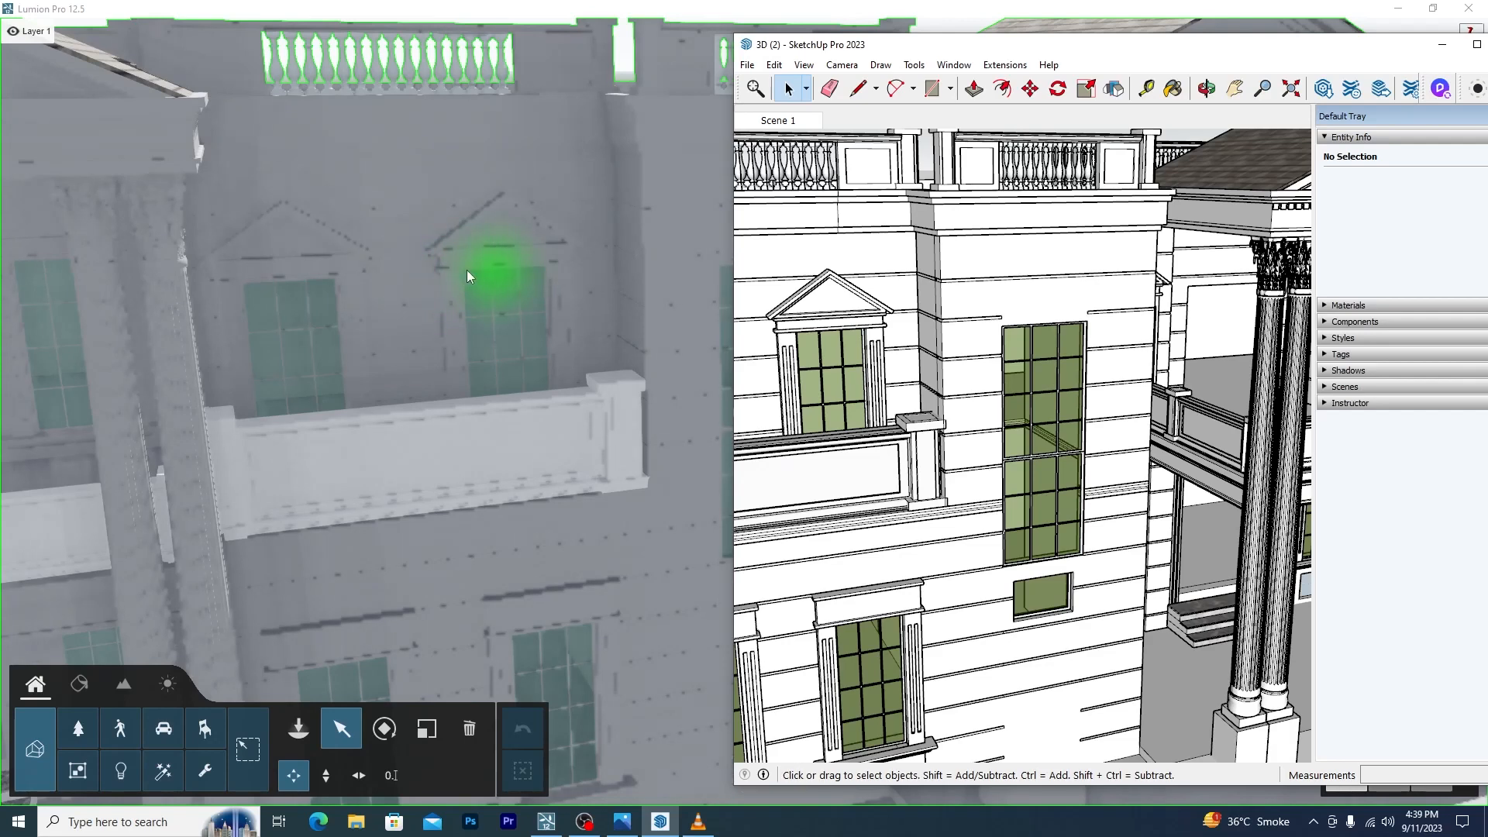
{"action": "left_click", "coordinate": [610, 247]}
{"action": "scroll", "coordinate": [608, 248], "scroll_direction": "down", "scroll_amount": 4}
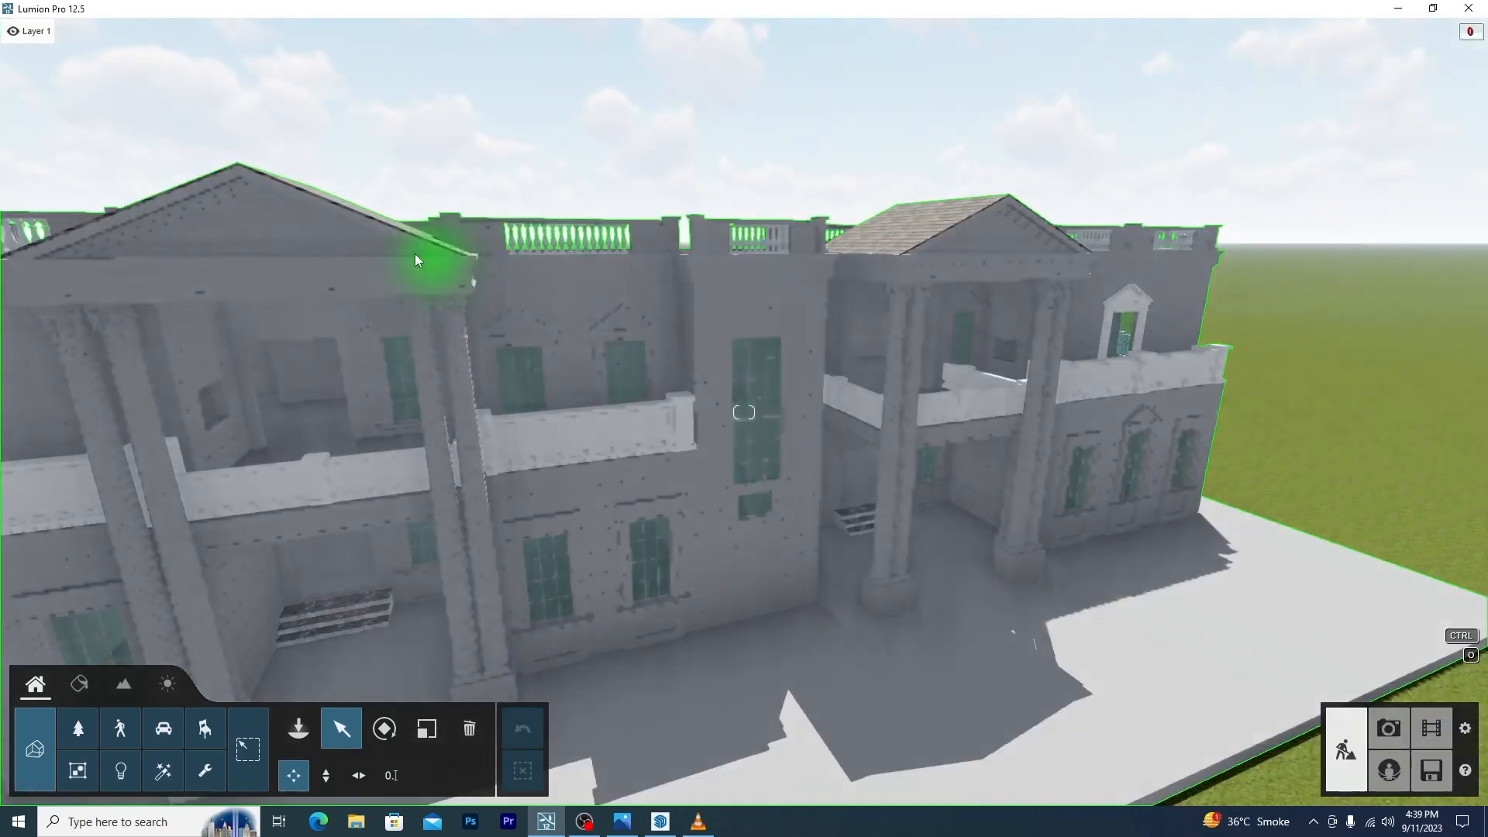
{"action": "scroll", "coordinate": [795, 337], "scroll_direction": "up", "scroll_amount": 5}
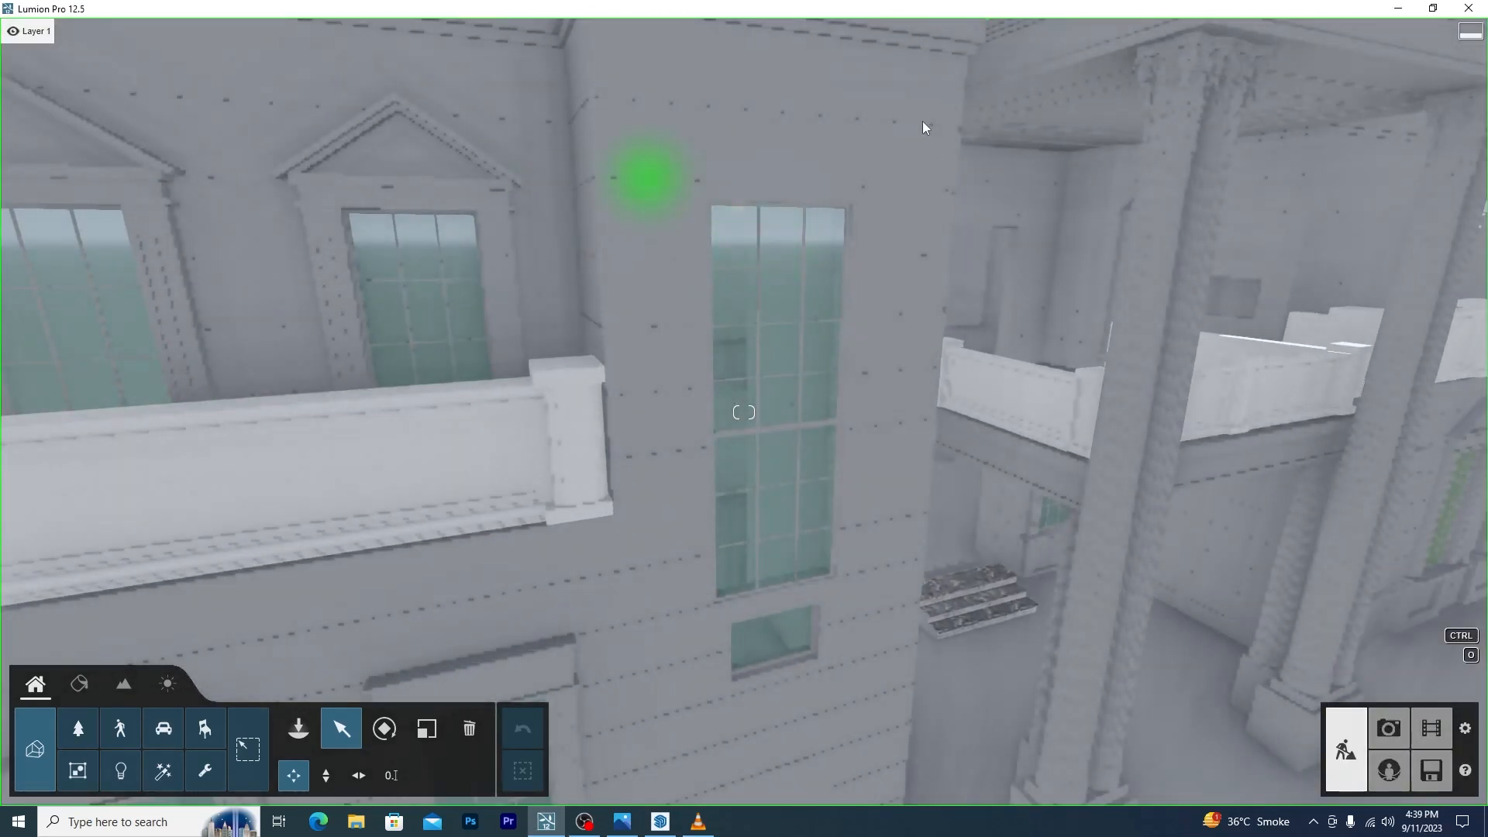
Undo the deletion of the tall central window's frame in SketchUp and check the facade in Lumion
{"action": "left_click", "coordinate": [660, 821]}
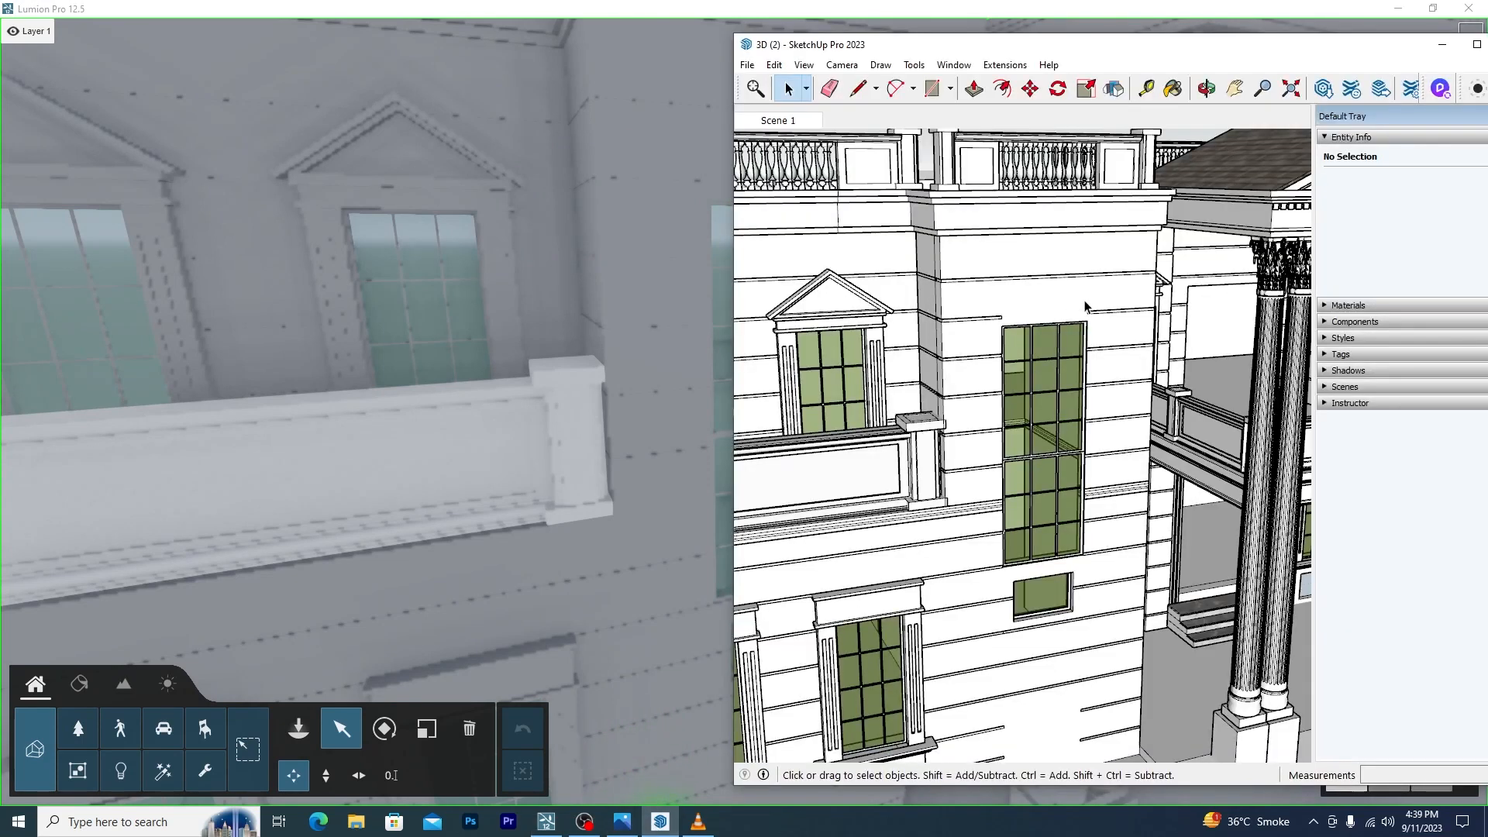
{"action": "left_click", "coordinate": [1016, 317]}
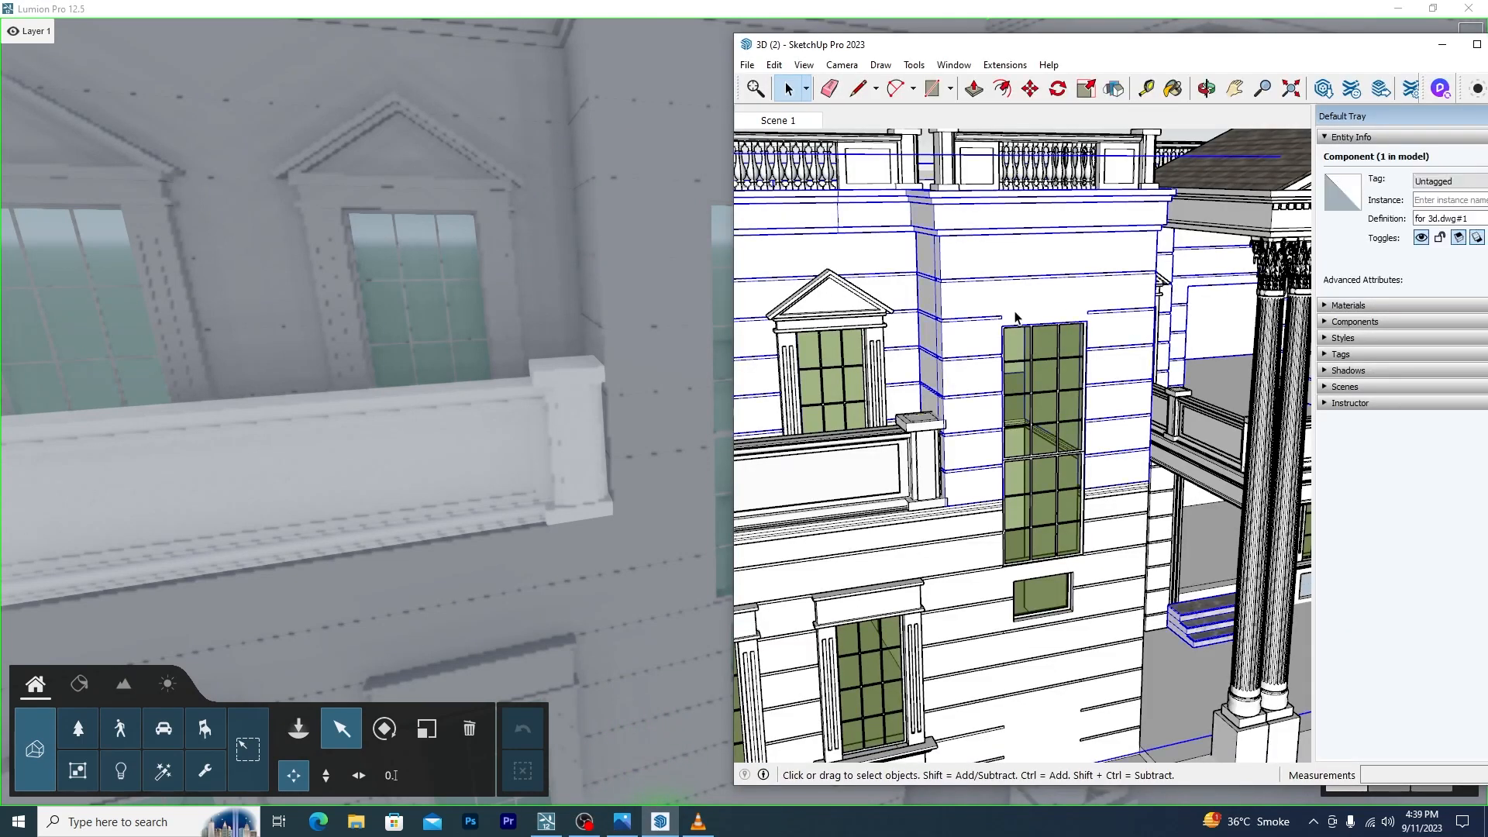
{"action": "key", "text": "ctrl+z"}
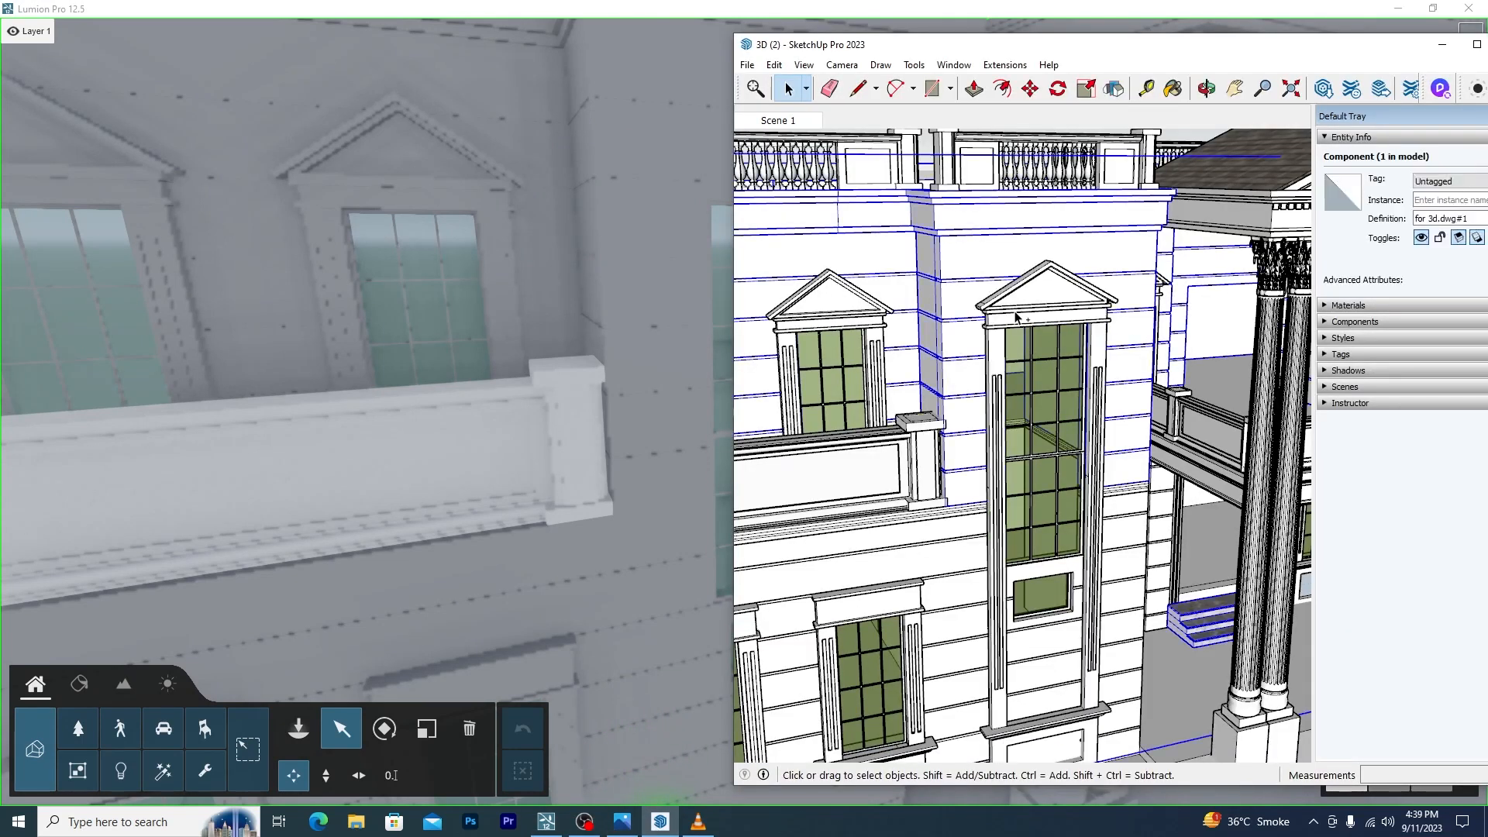
{"action": "left_click", "coordinate": [674, 287]}
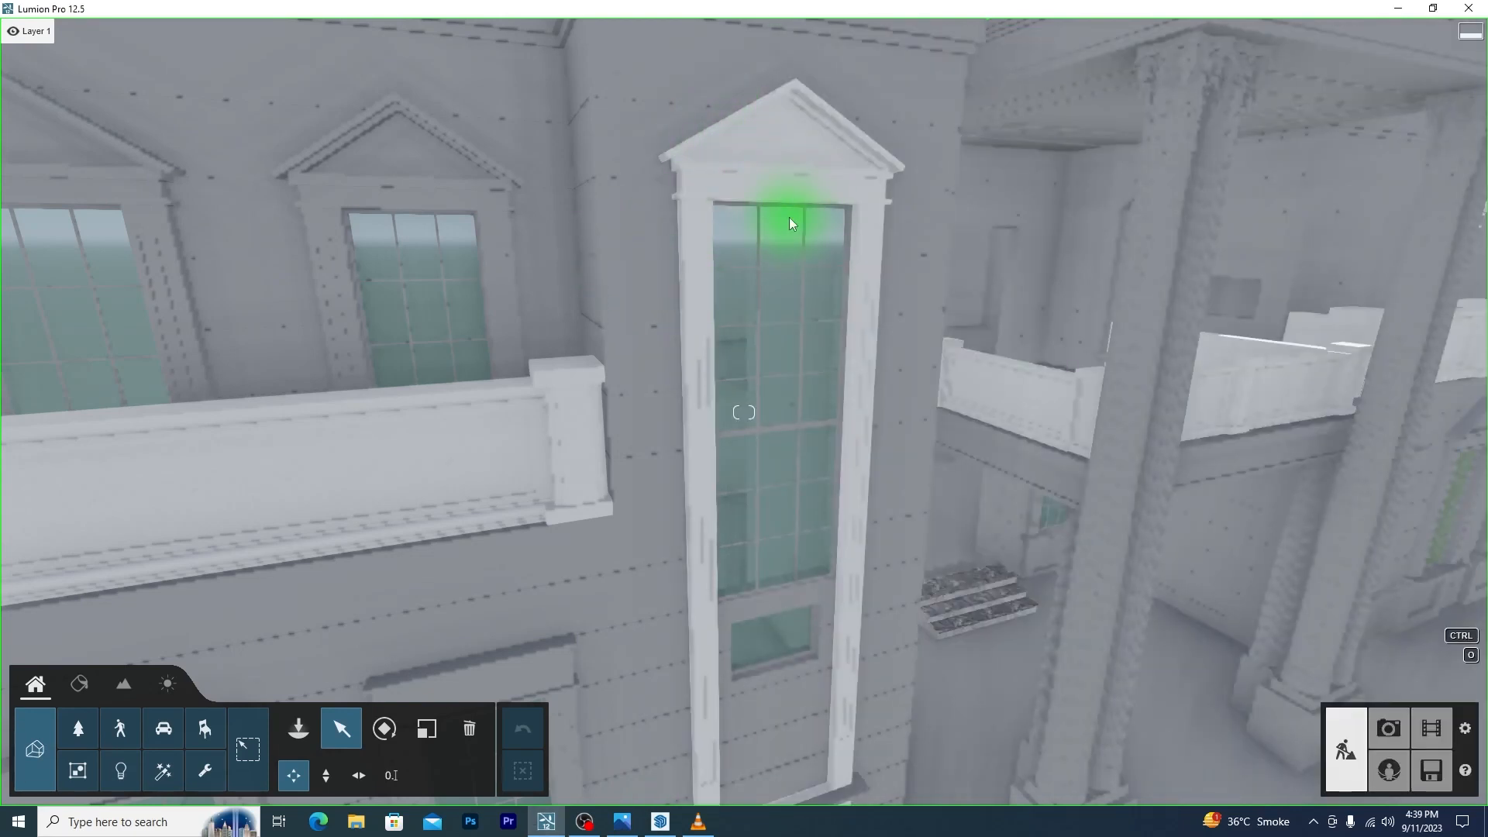
{"action": "scroll", "coordinate": [789, 217], "scroll_direction": "down", "scroll_amount": 5}
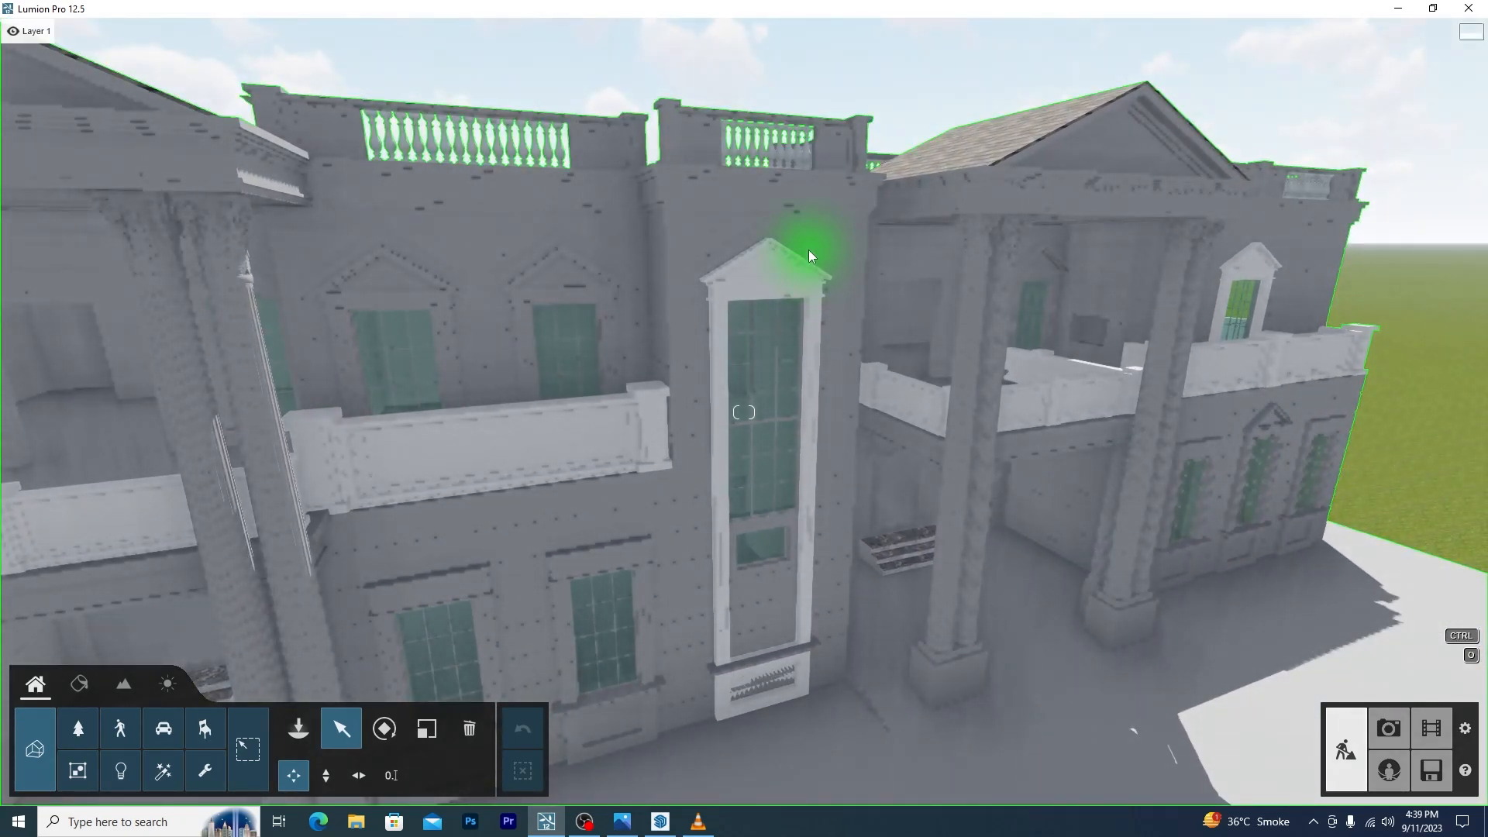
Maximize and close SketchUp, and return to Lumion with the whole building in view
{"action": "left_click", "coordinate": [661, 821]}
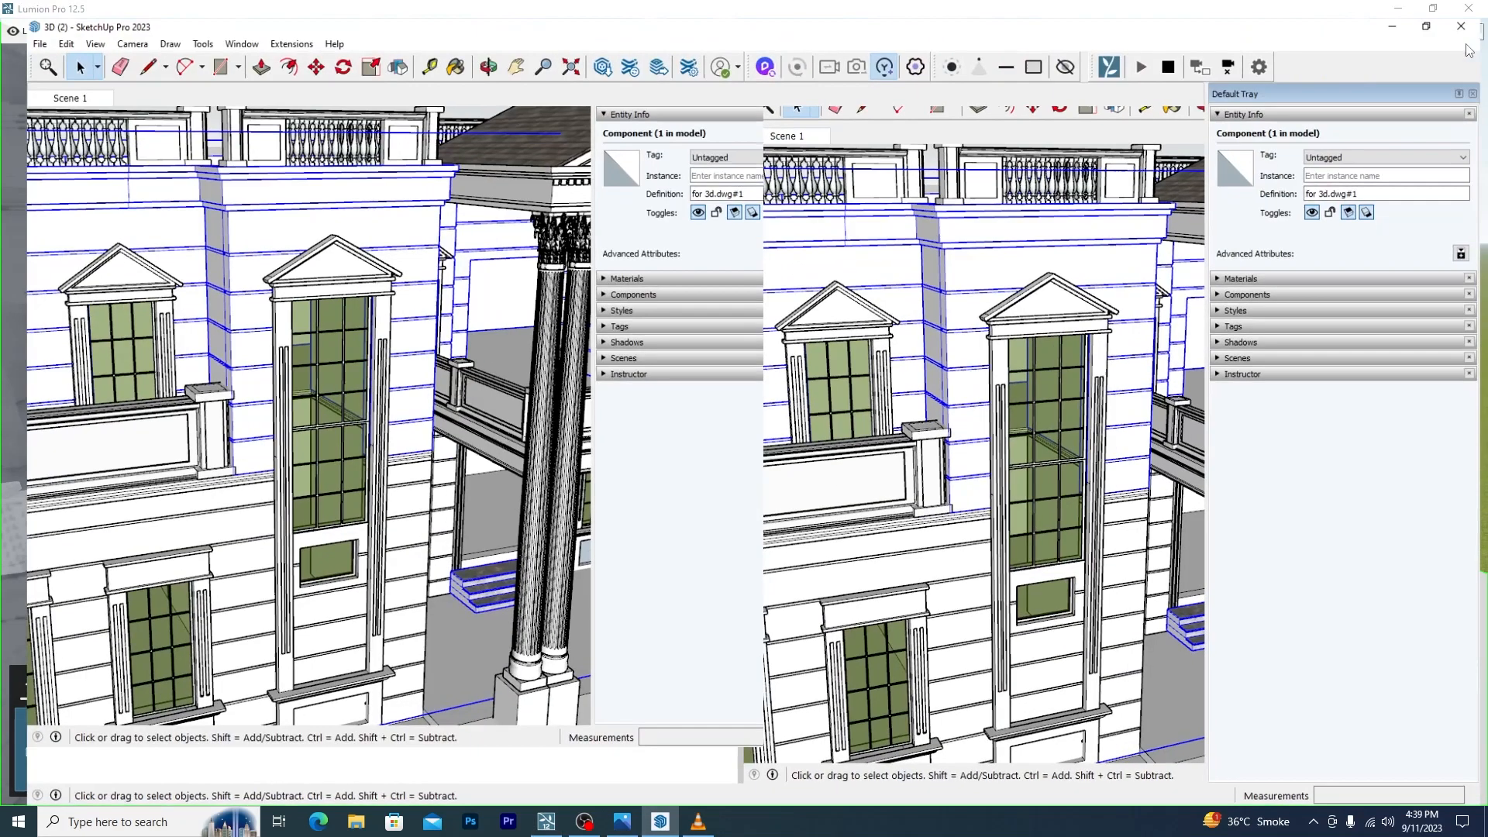
{"action": "left_click", "coordinate": [1477, 45]}
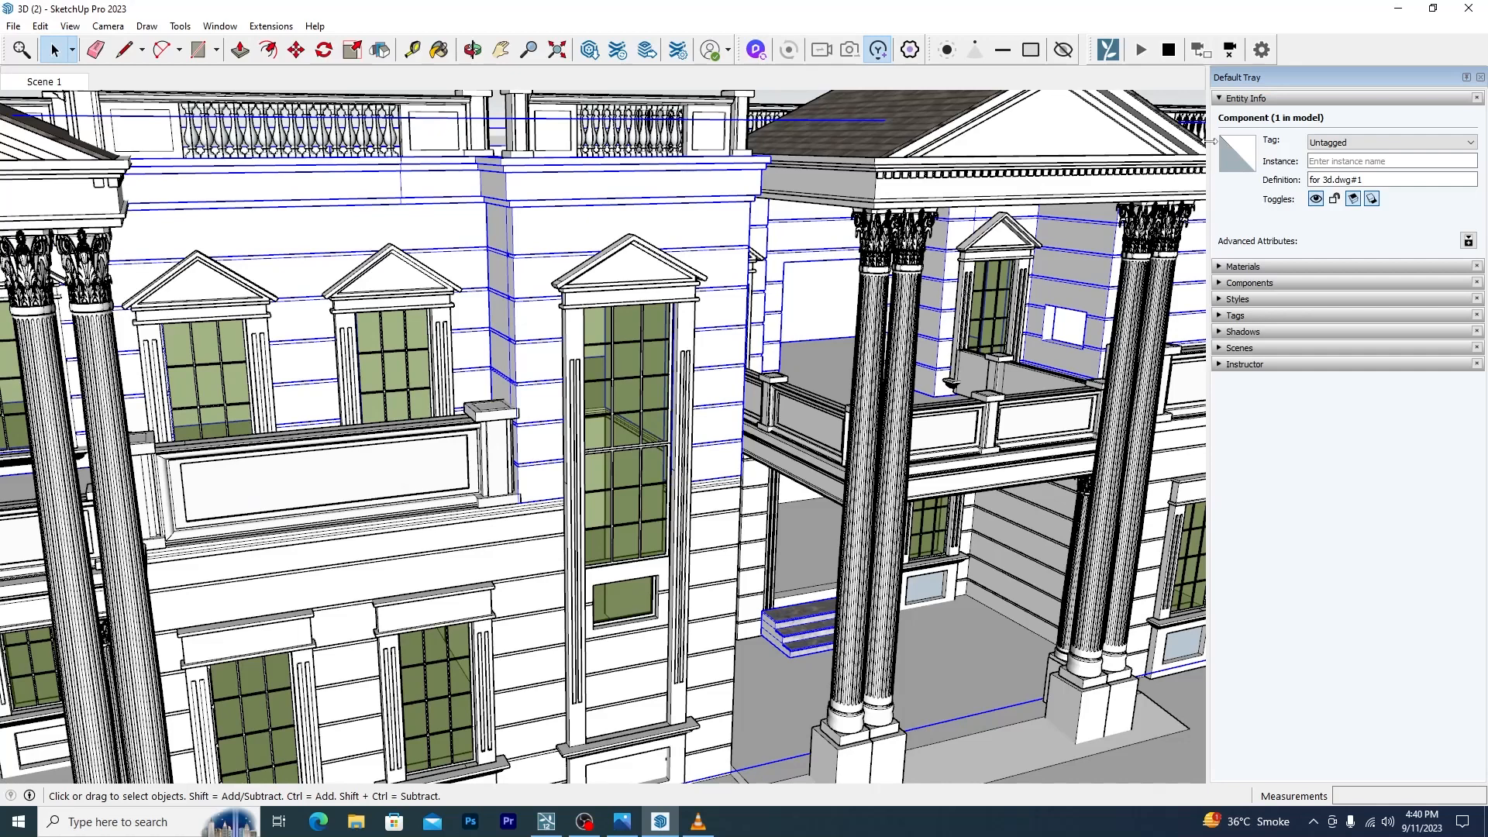
{"action": "left_click", "coordinate": [1472, 8]}
{"action": "left_click", "coordinate": [548, 815]}
{"action": "key", "text": "s"}
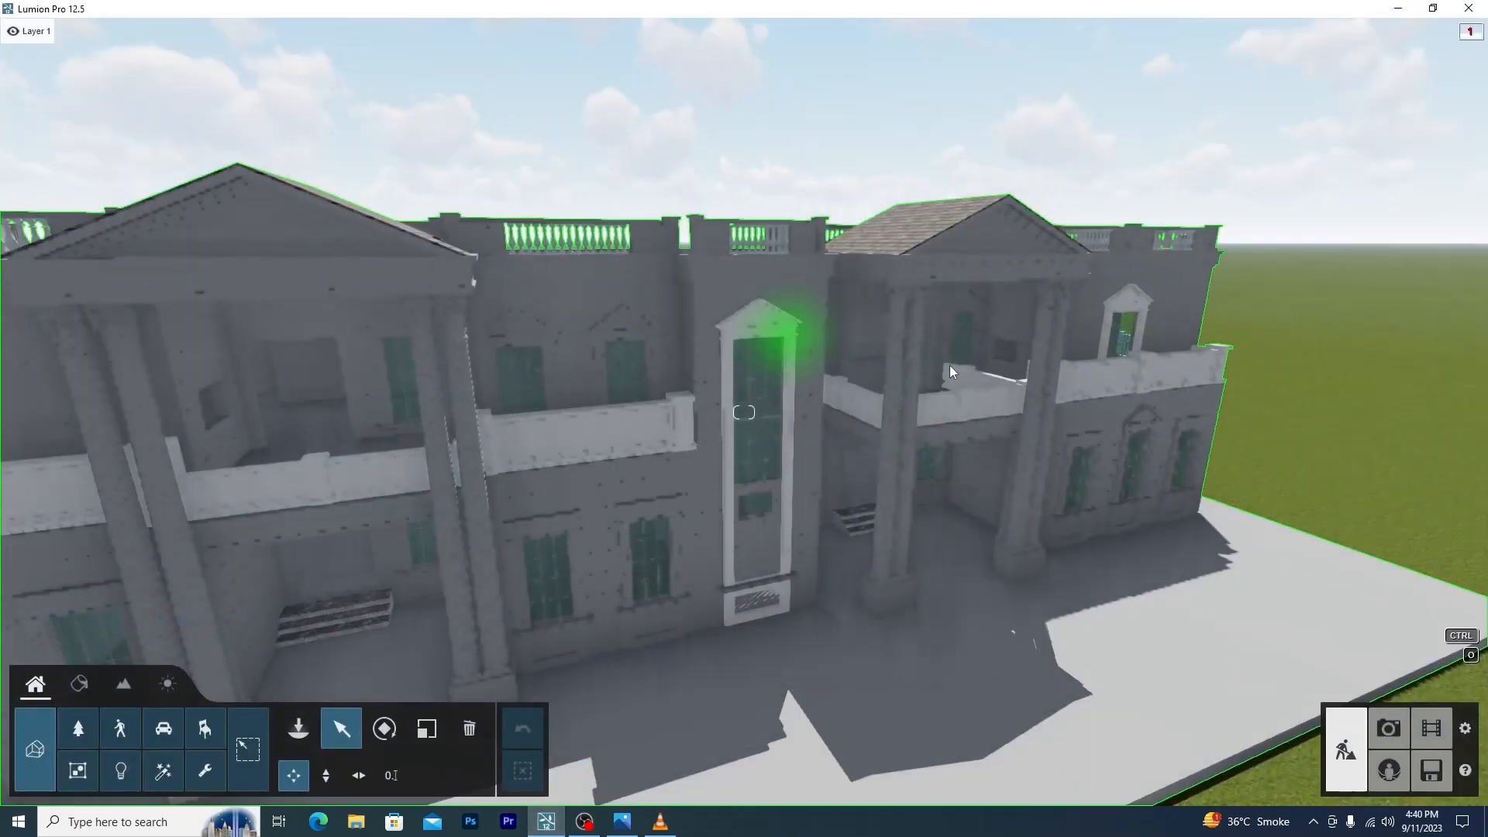
{"action": "scroll", "coordinate": [951, 262], "scroll_direction": "down", "scroll_amount": 4}
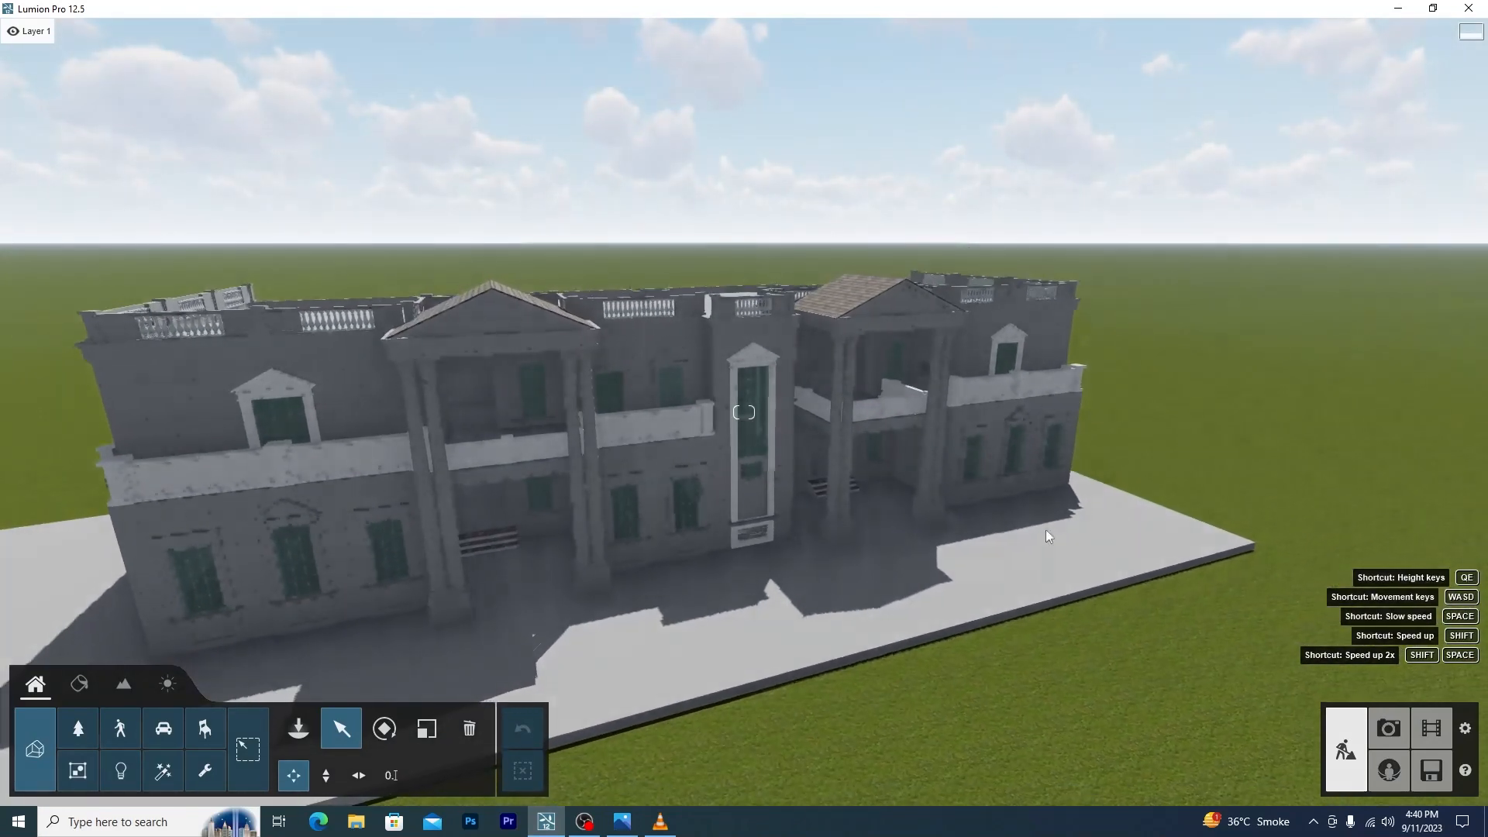
Delete the whole building model from the scene
{"action": "right_click_drag", "start_coordinate": [1045, 529], "coordinate": [987, 544]}
{"action": "scroll", "coordinate": [949, 520], "scroll_direction": "down", "scroll_amount": 2}
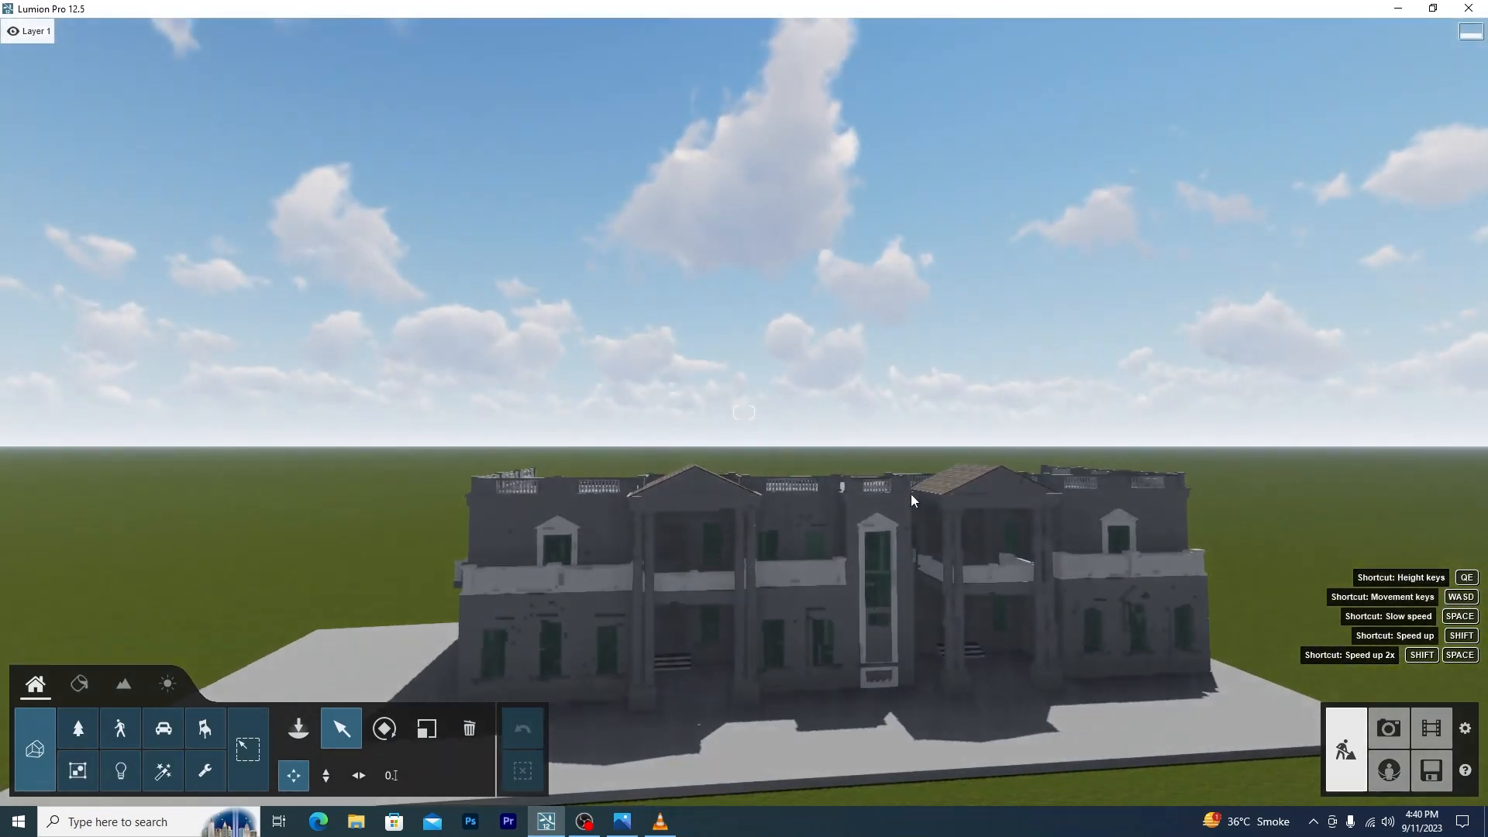
{"action": "left_click", "coordinate": [883, 554]}
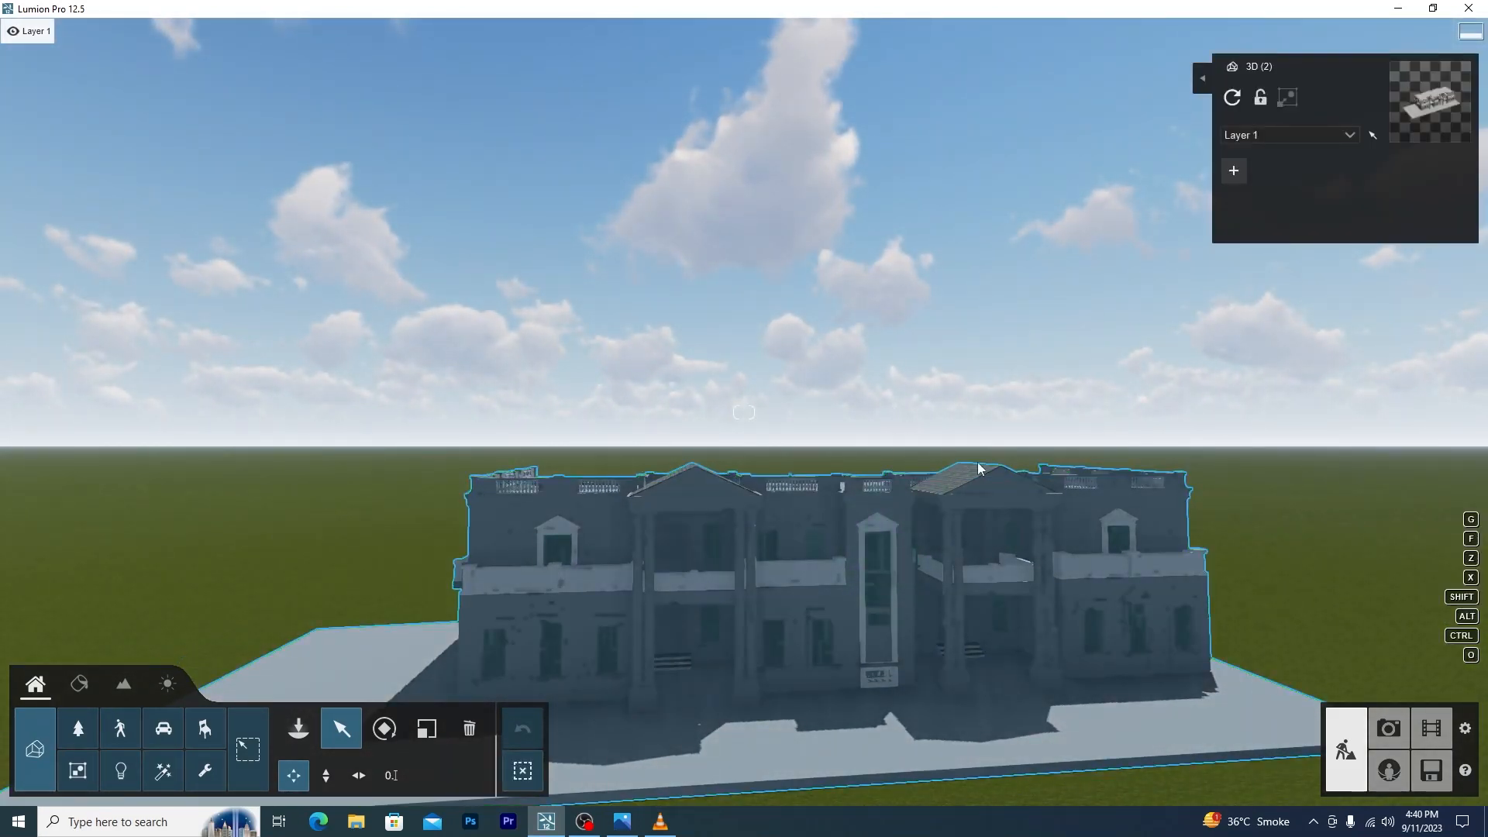
{"action": "left_click", "coordinate": [469, 728]}
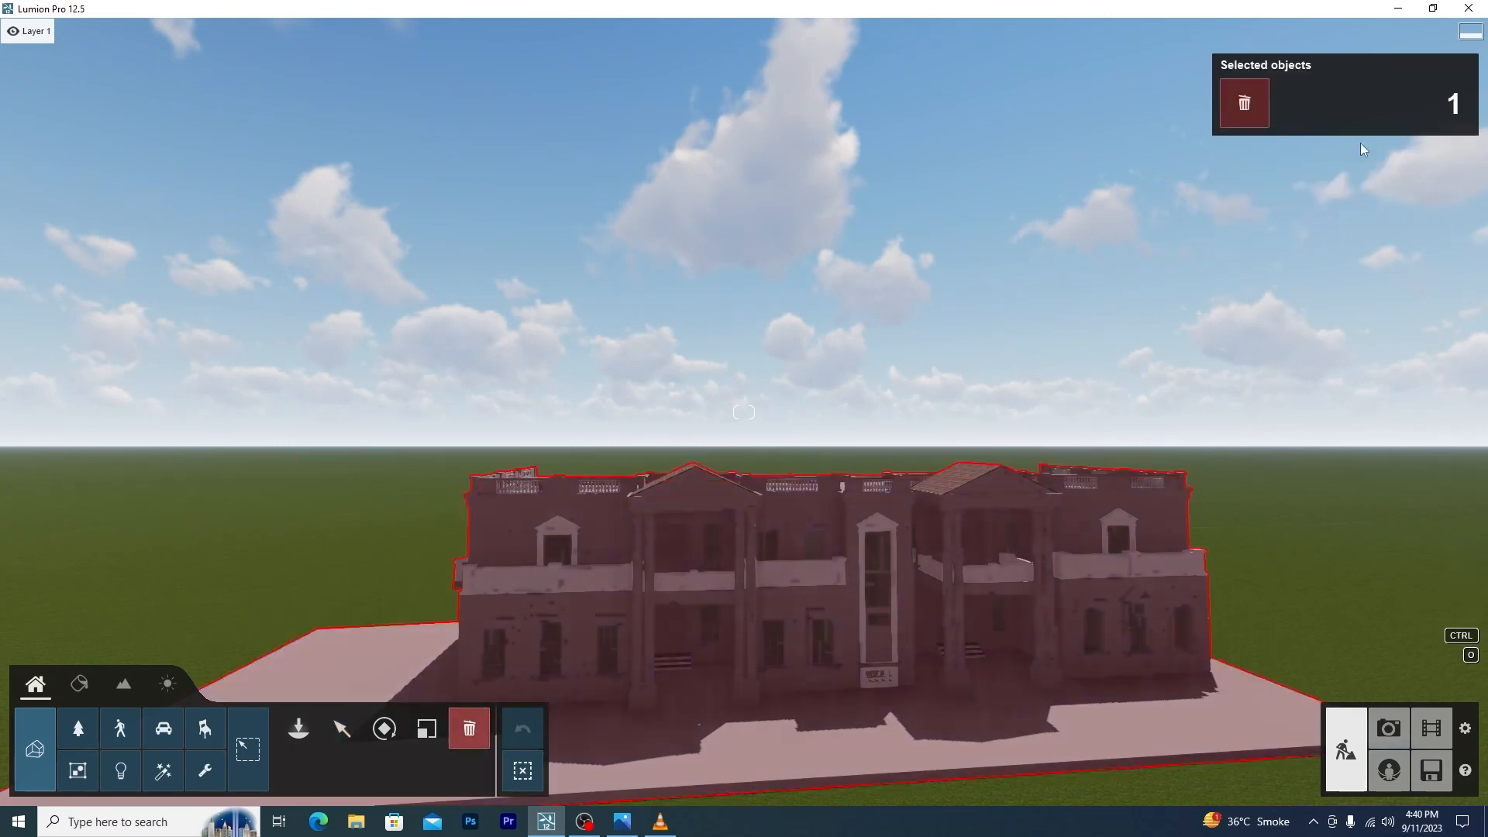
{"action": "left_click", "coordinate": [1244, 103]}
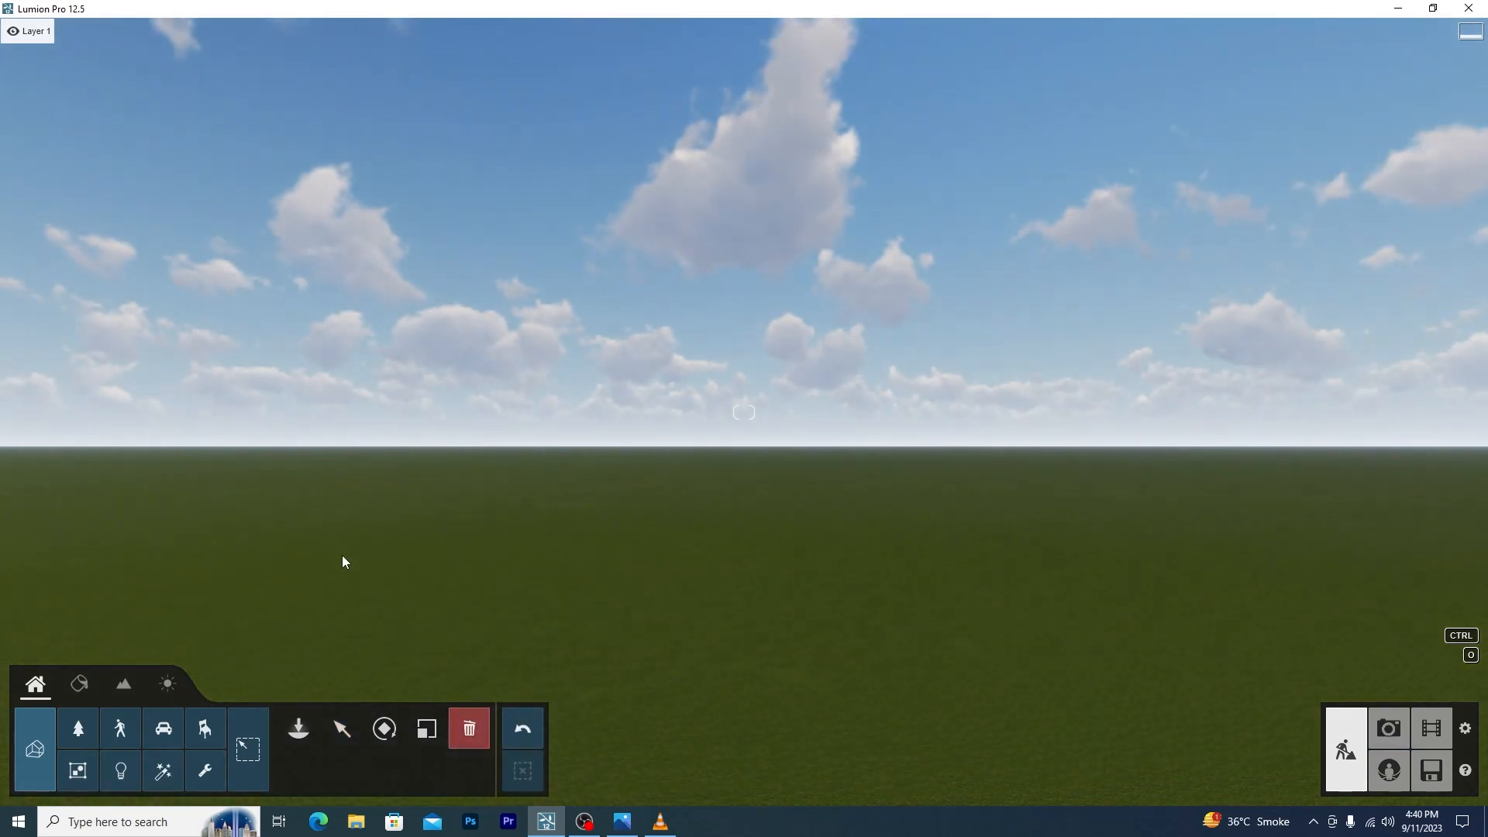
Import the 2019.dae model from the Lumion folder on the desktop with the default import settings
{"action": "right_click_drag", "start_coordinate": [812, 621], "coordinate": [802, 542]}
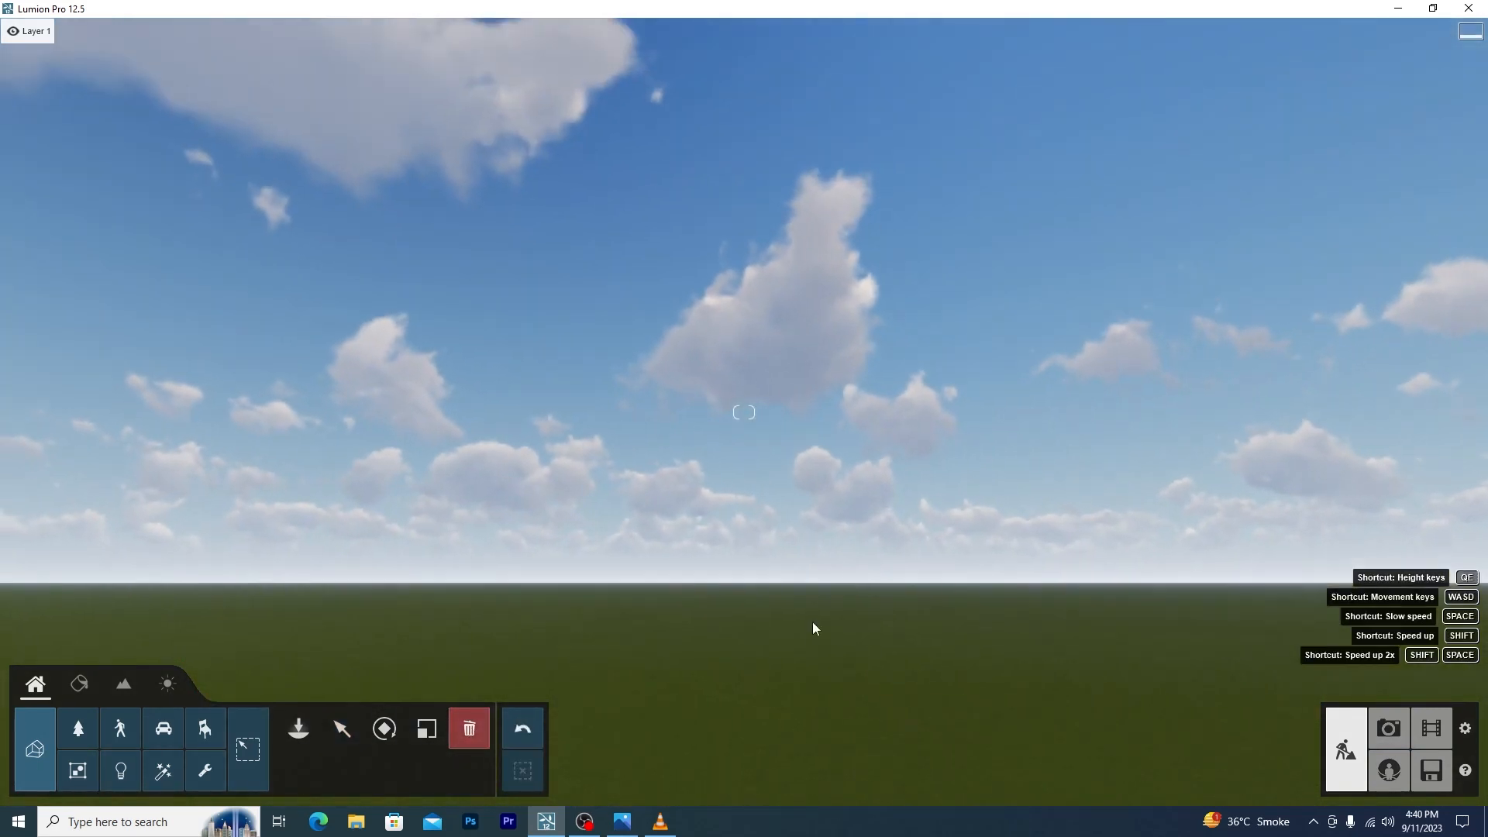
{"action": "key", "text": "q"}
{"action": "key", "text": "e"}
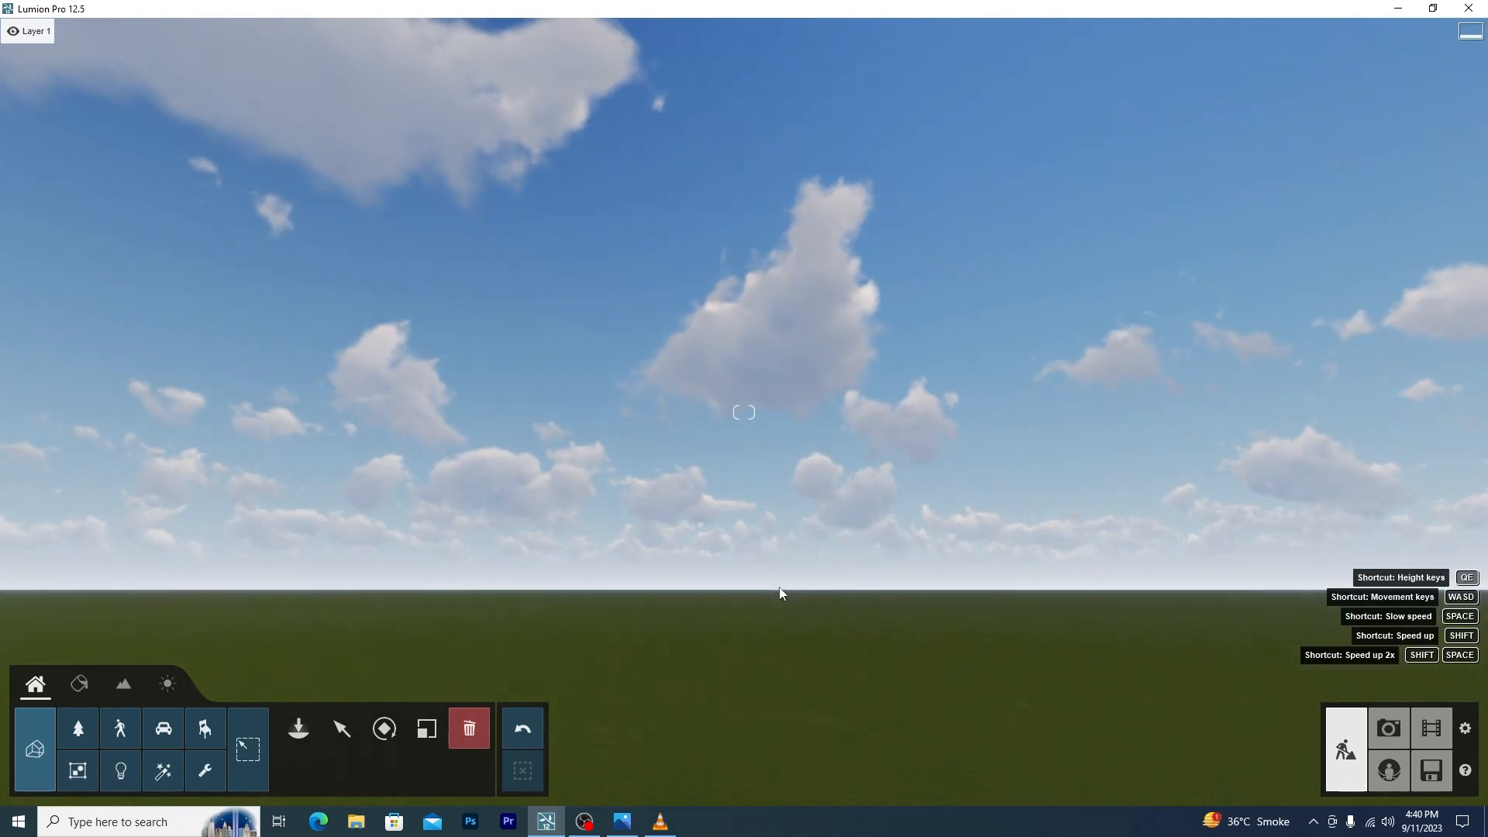
{"action": "left_click", "coordinate": [40, 738]}
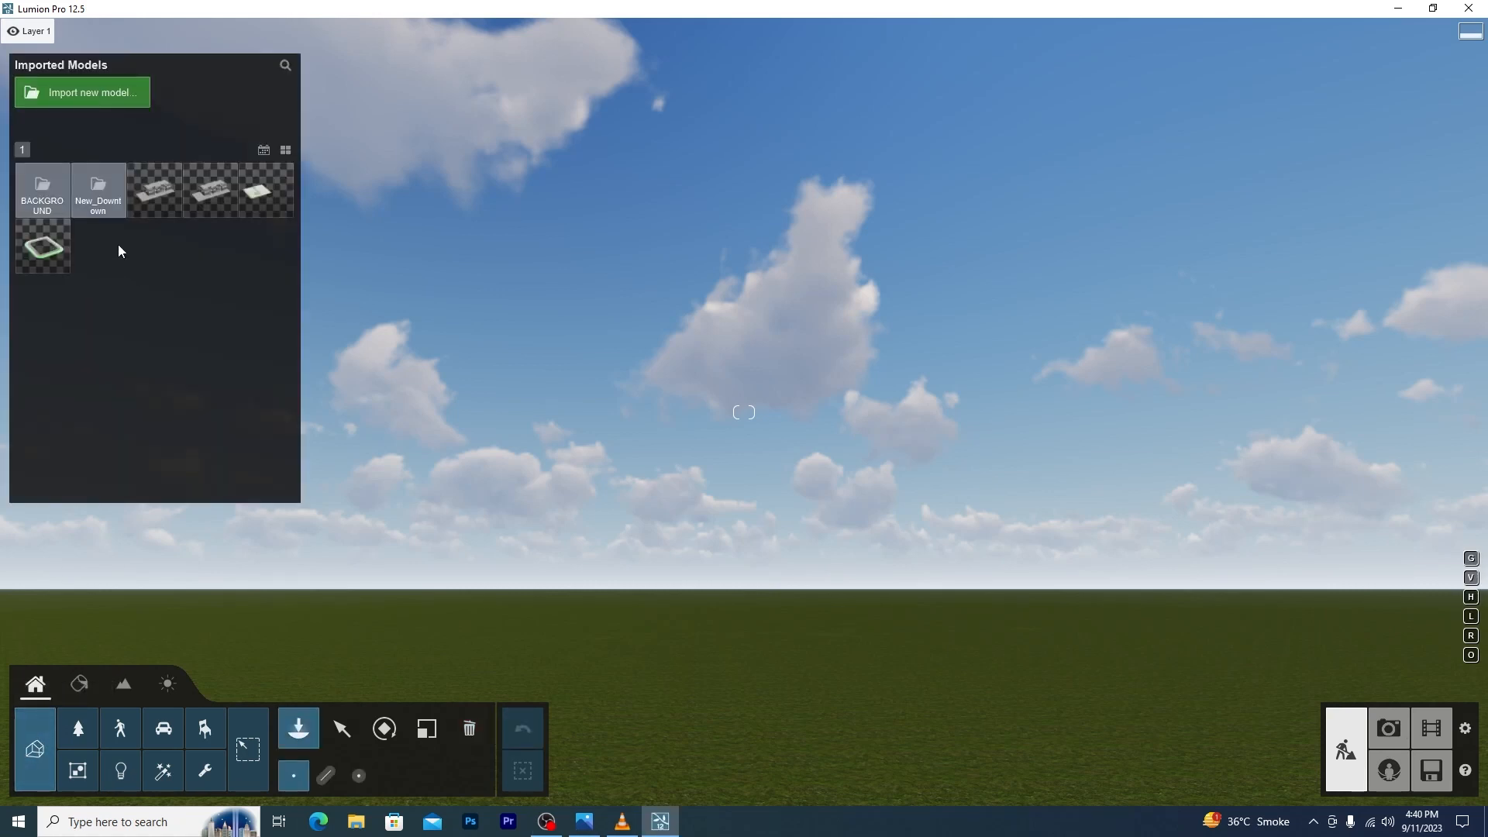
{"action": "left_click", "coordinate": [69, 94]}
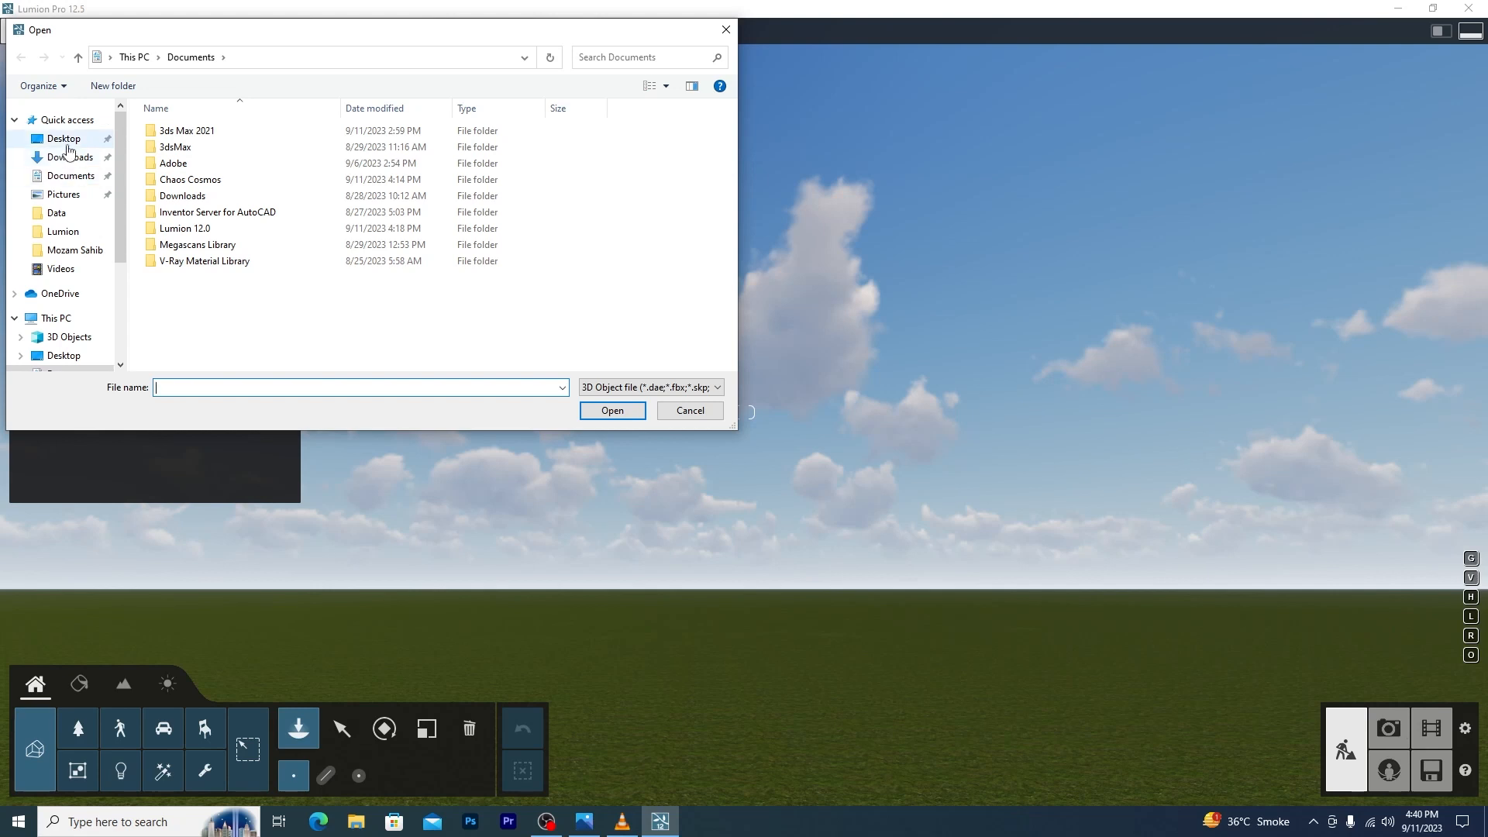
{"action": "left_click", "coordinate": [64, 139]}
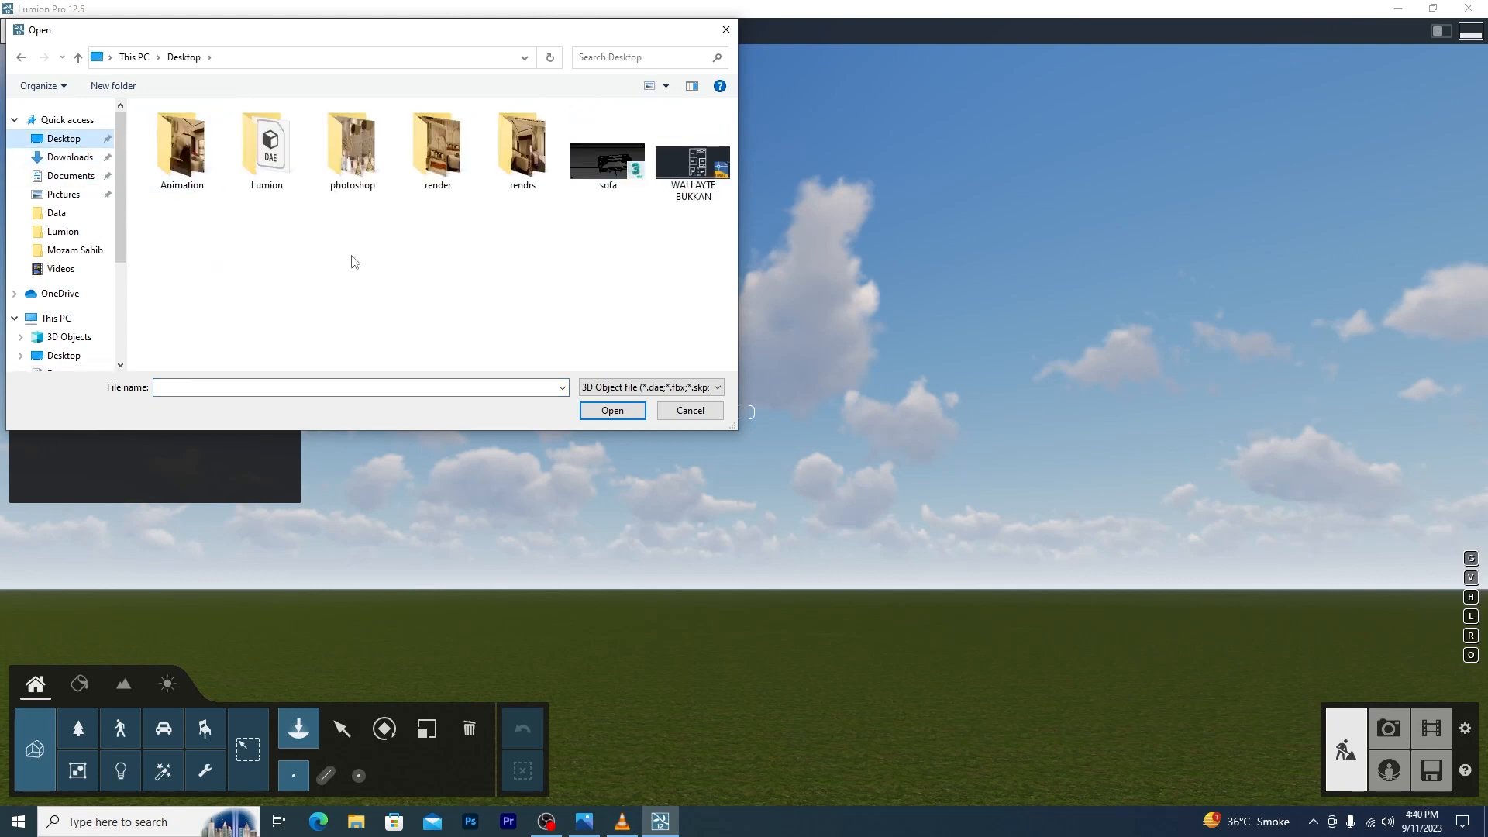
{"action": "left_click", "coordinate": [277, 159]}
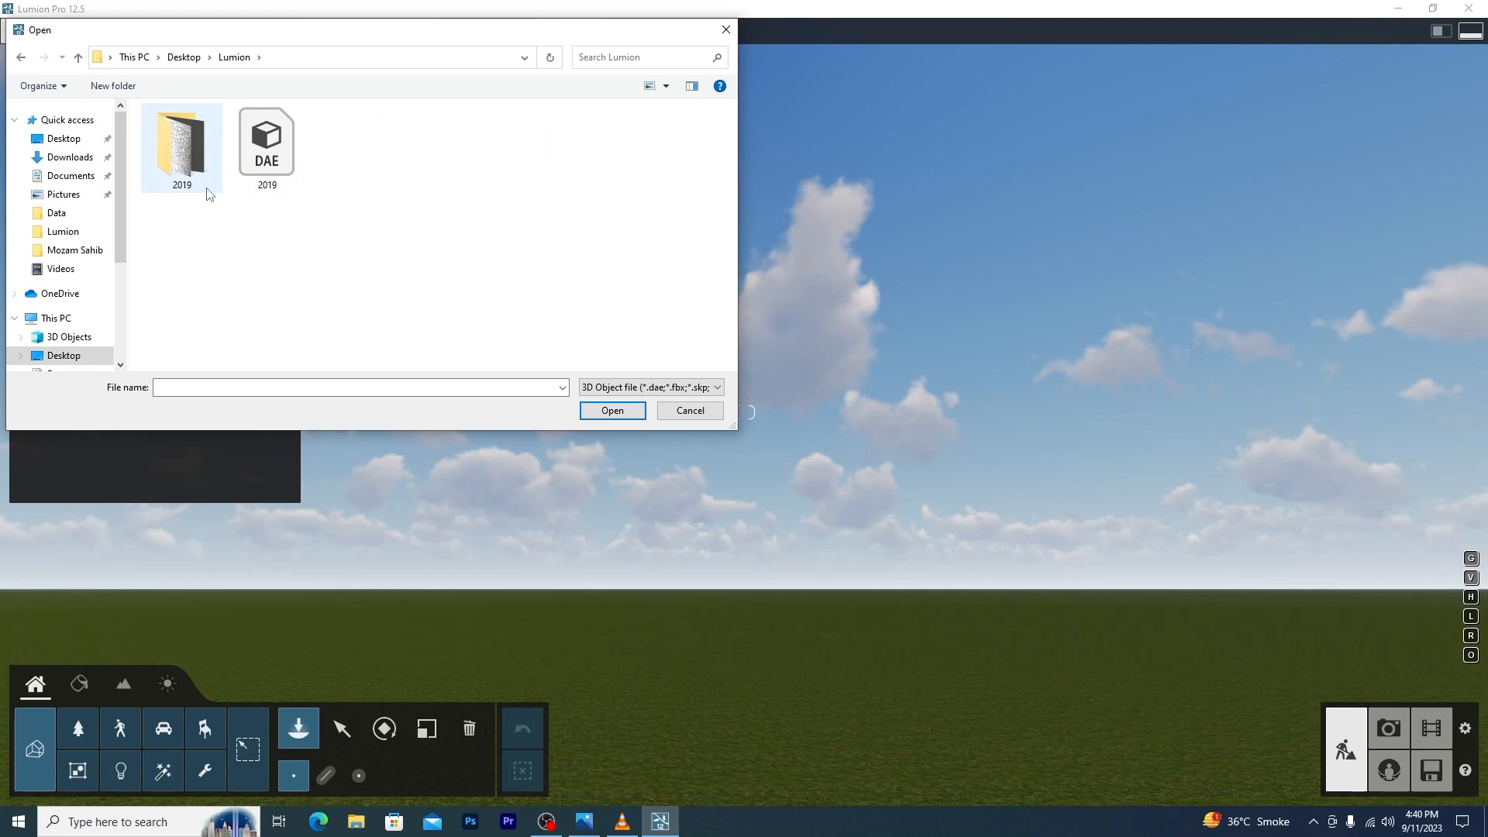
{"action": "left_click", "coordinate": [275, 160]}
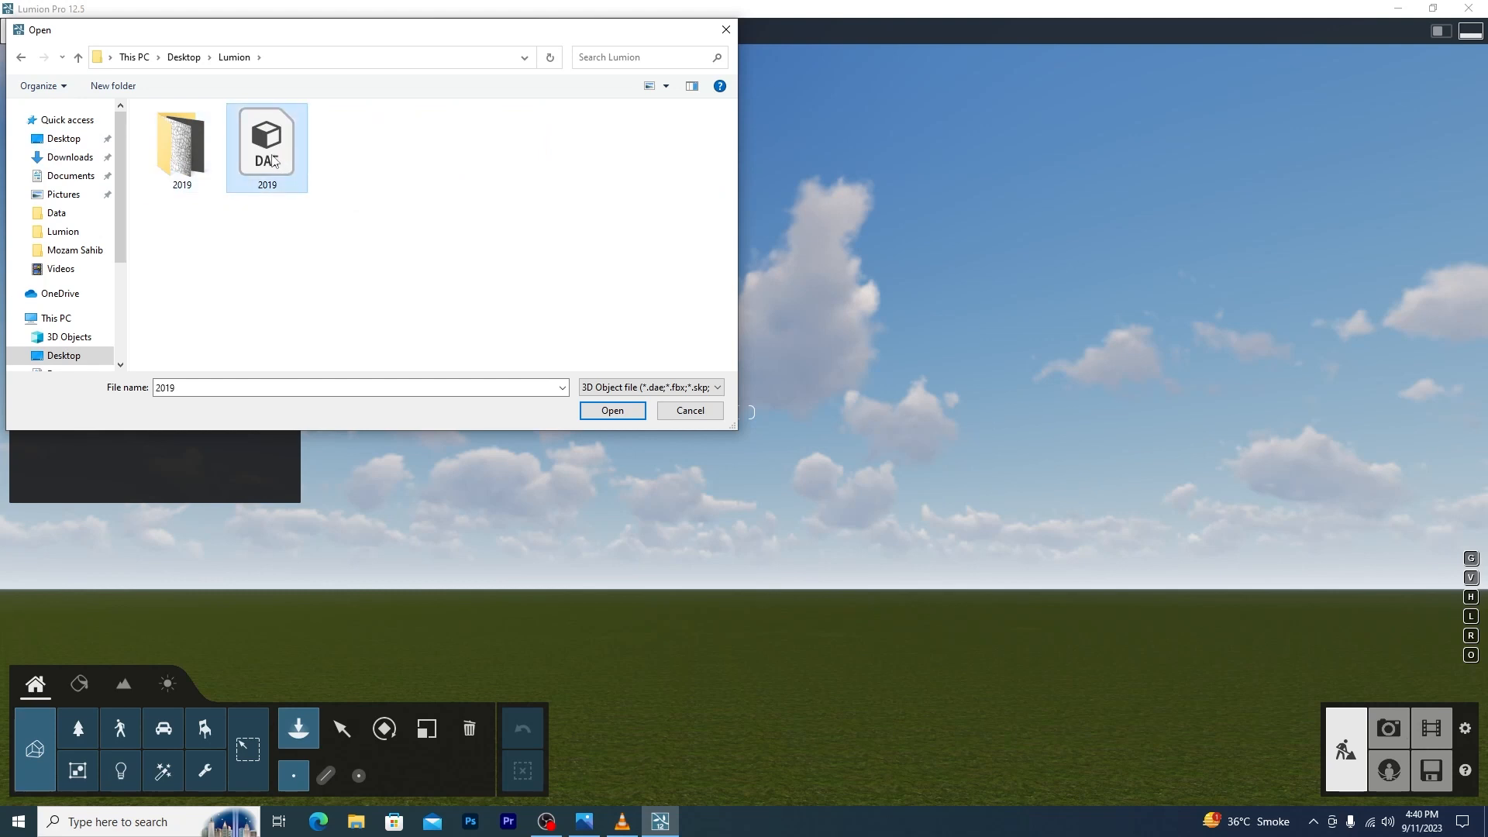
{"action": "left_click", "coordinate": [609, 410]}
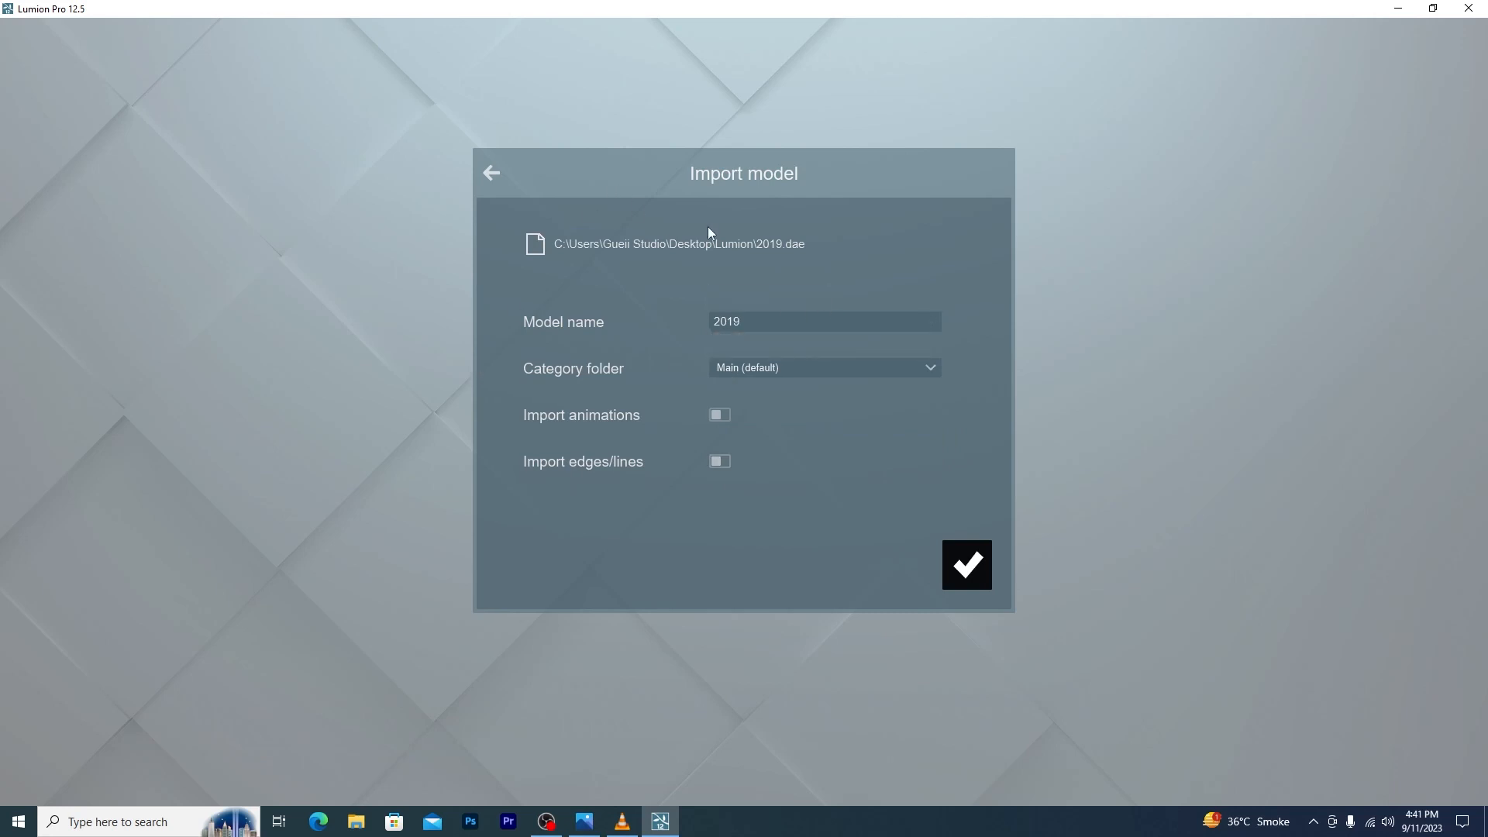
{"action": "left_click", "coordinate": [970, 571]}
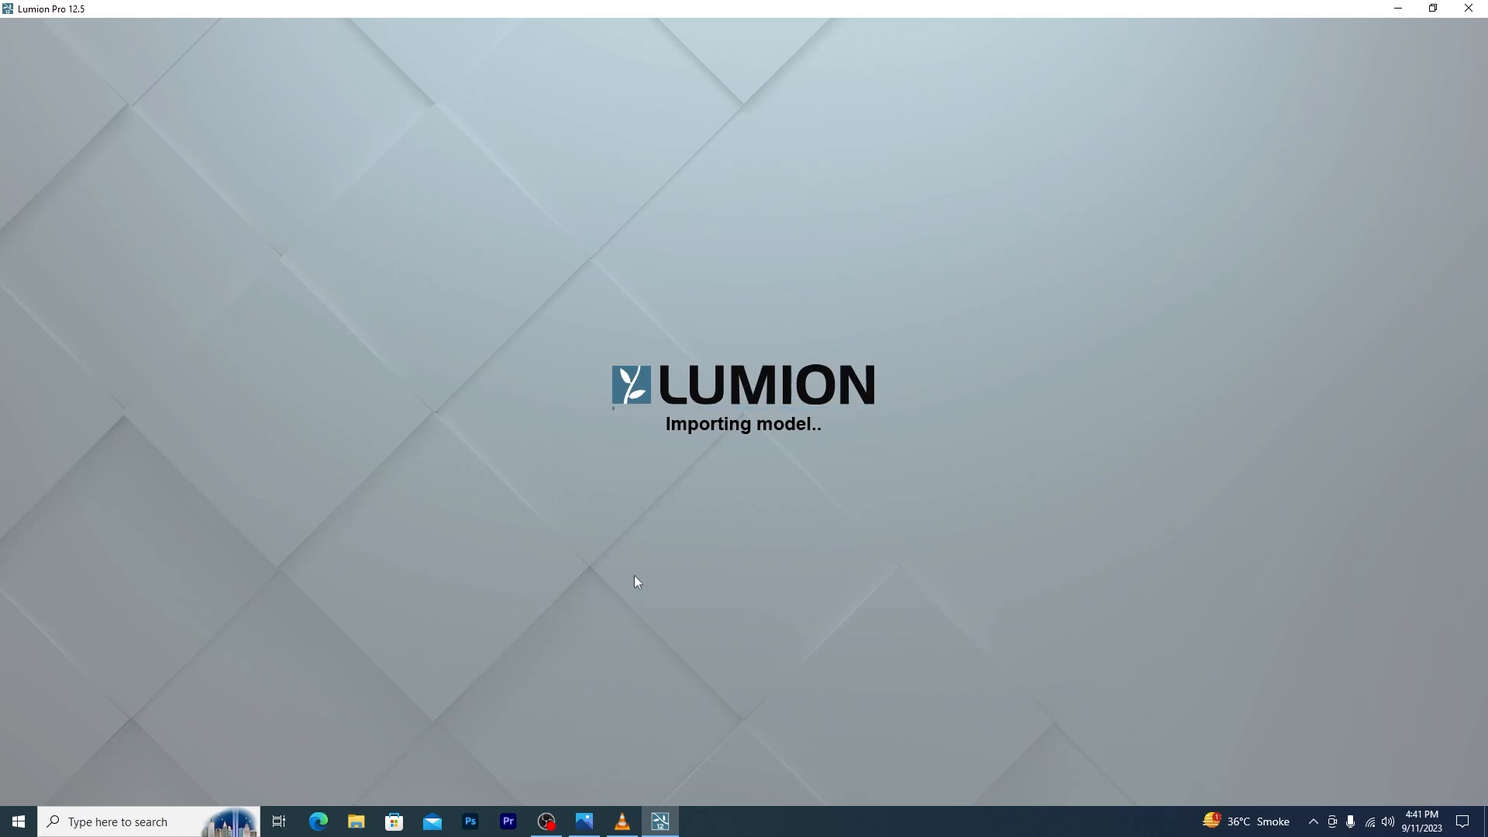
{"action": "mouse_move", "coordinate": [547, 821]}
{"action": "left_click", "coordinate": [552, 746]}
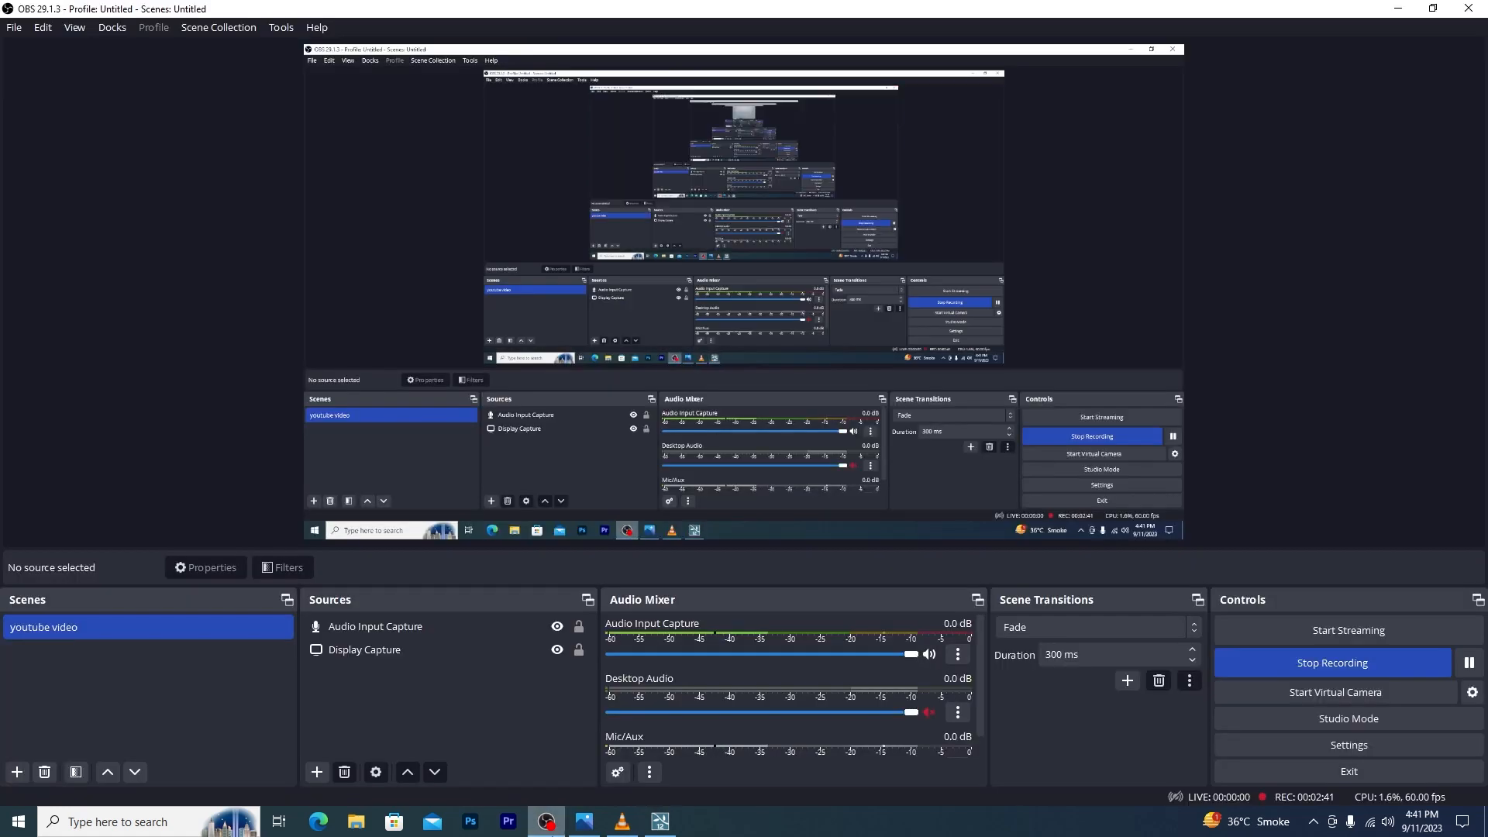
{"action": "left_click", "coordinate": [1302, 665]}
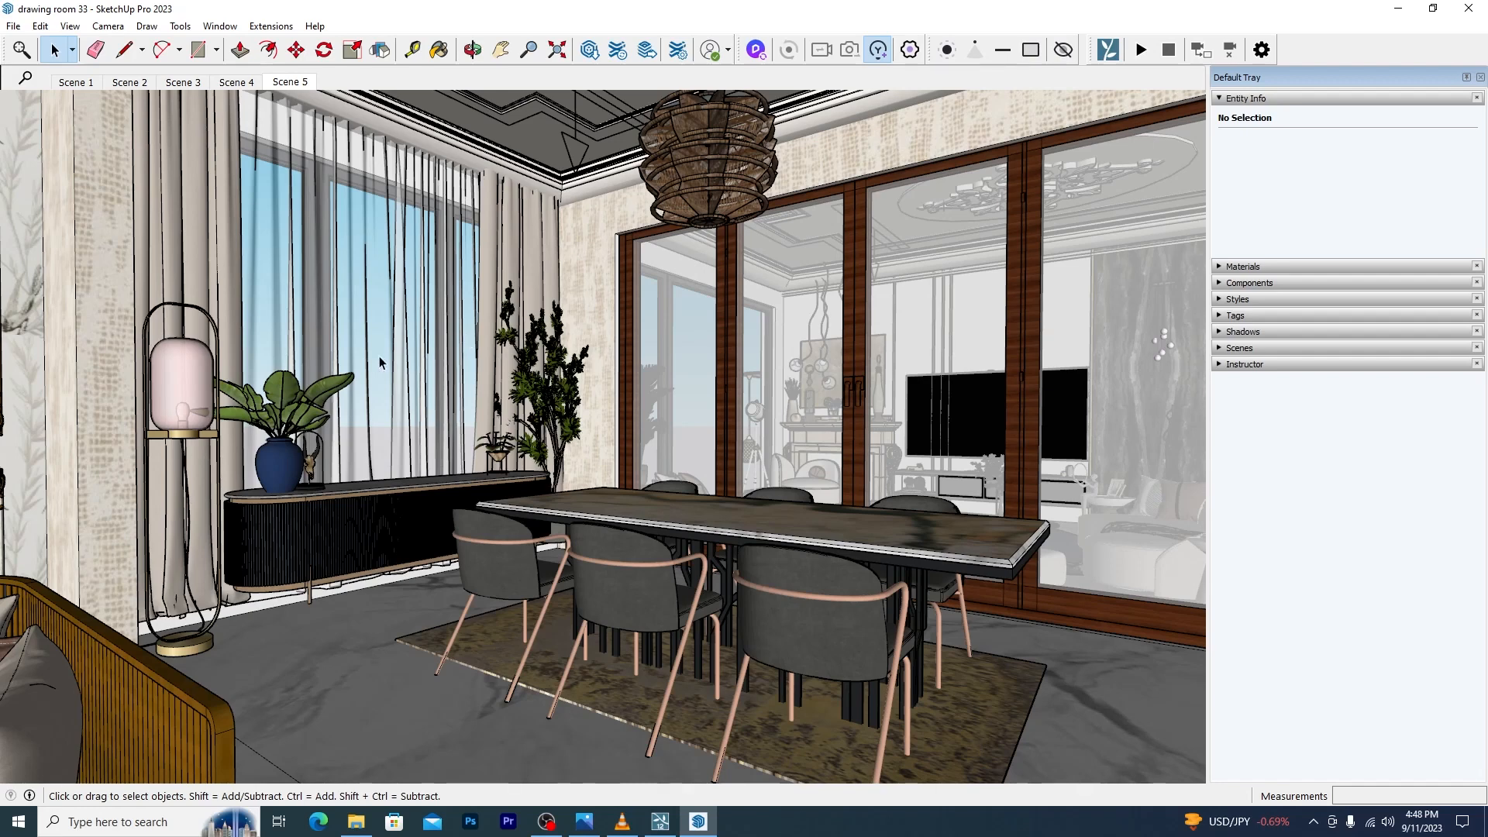
In SketchUp, view the 3D model export of the drawing room as a COLLADA file, cancel it and close SketchUp
{"action": "left_click", "coordinate": [13, 26]}
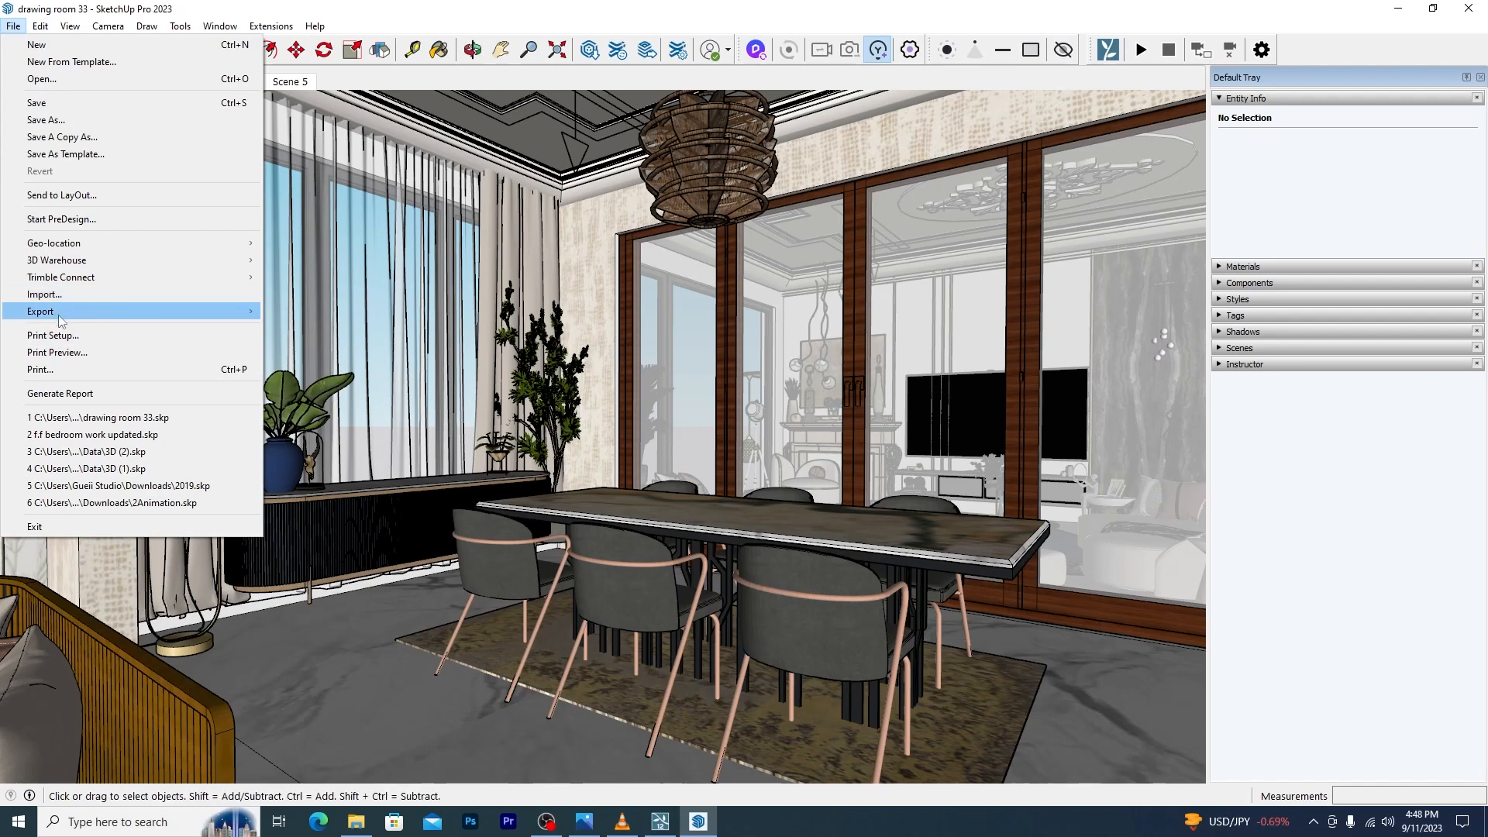
{"action": "mouse_move", "coordinate": [59, 315]}
{"action": "left_click", "coordinate": [305, 313]}
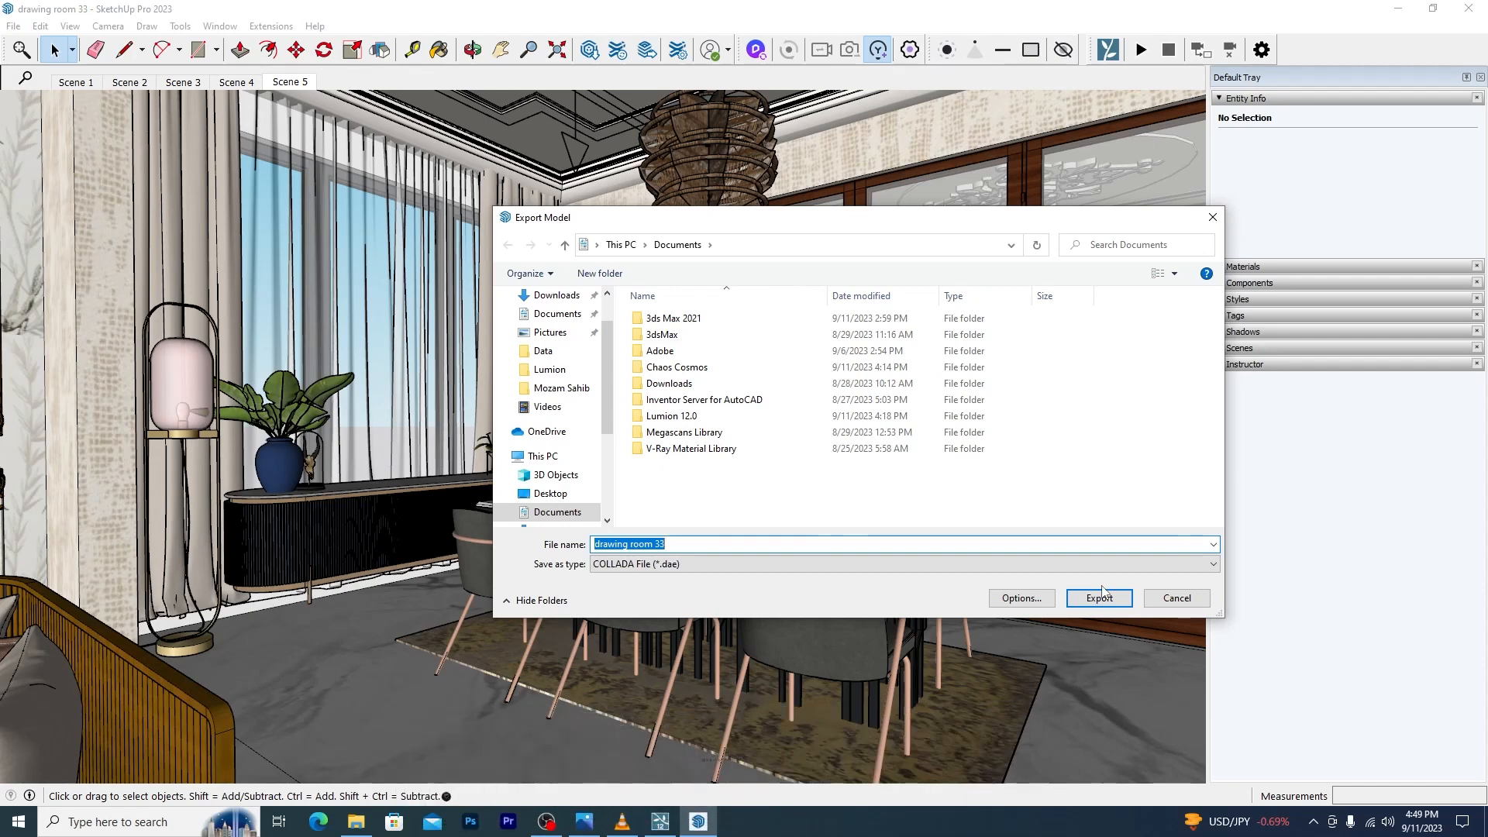
{"action": "left_click", "coordinate": [1178, 599]}
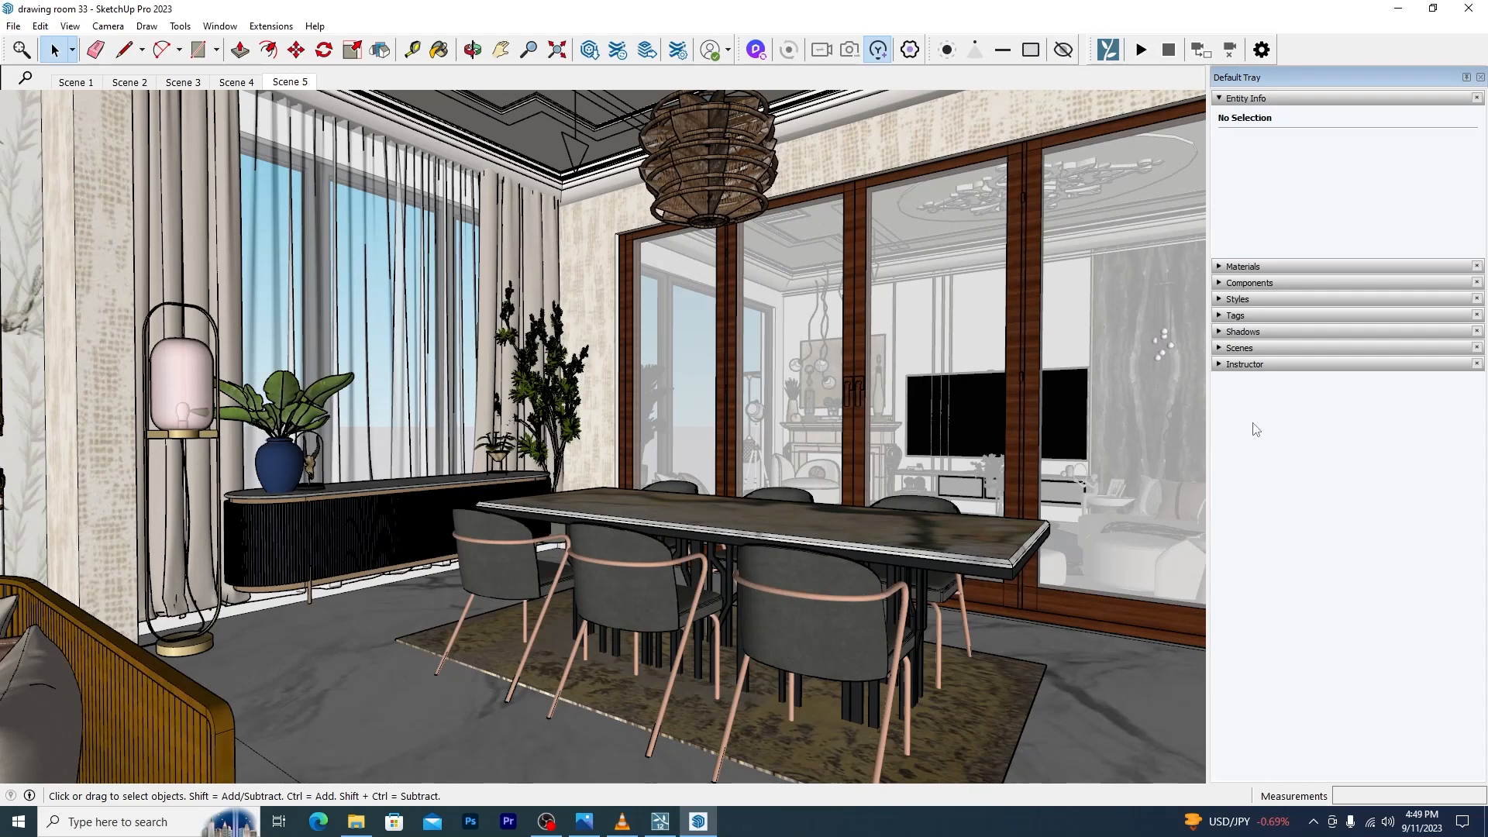
{"action": "left_click", "coordinate": [1470, 10]}
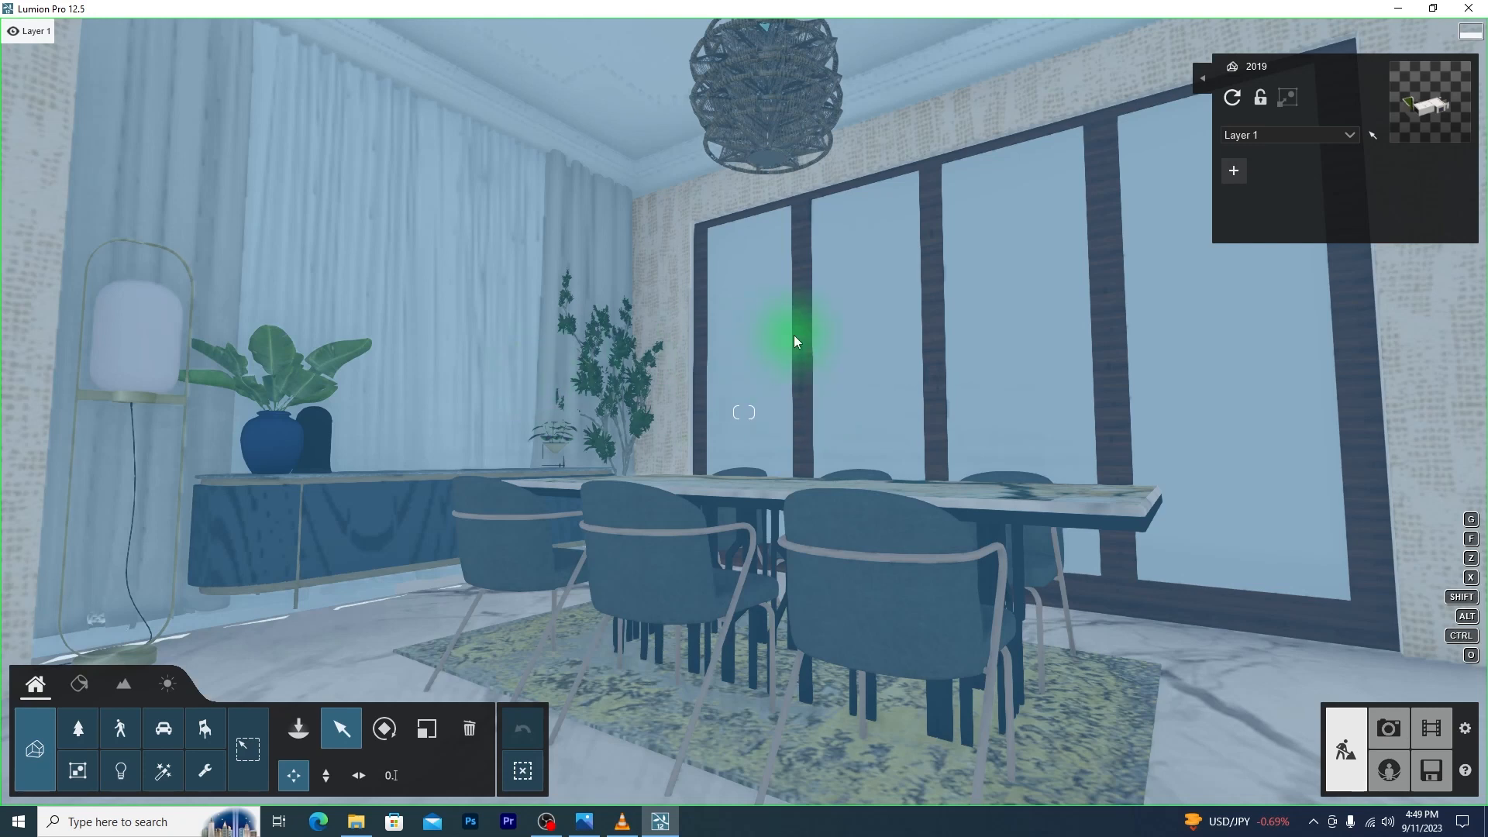
Browse for a new model to import into Lumion, view the DAE file in the Lumion folder and cancel
{"action": "left_click", "coordinate": [37, 750]}
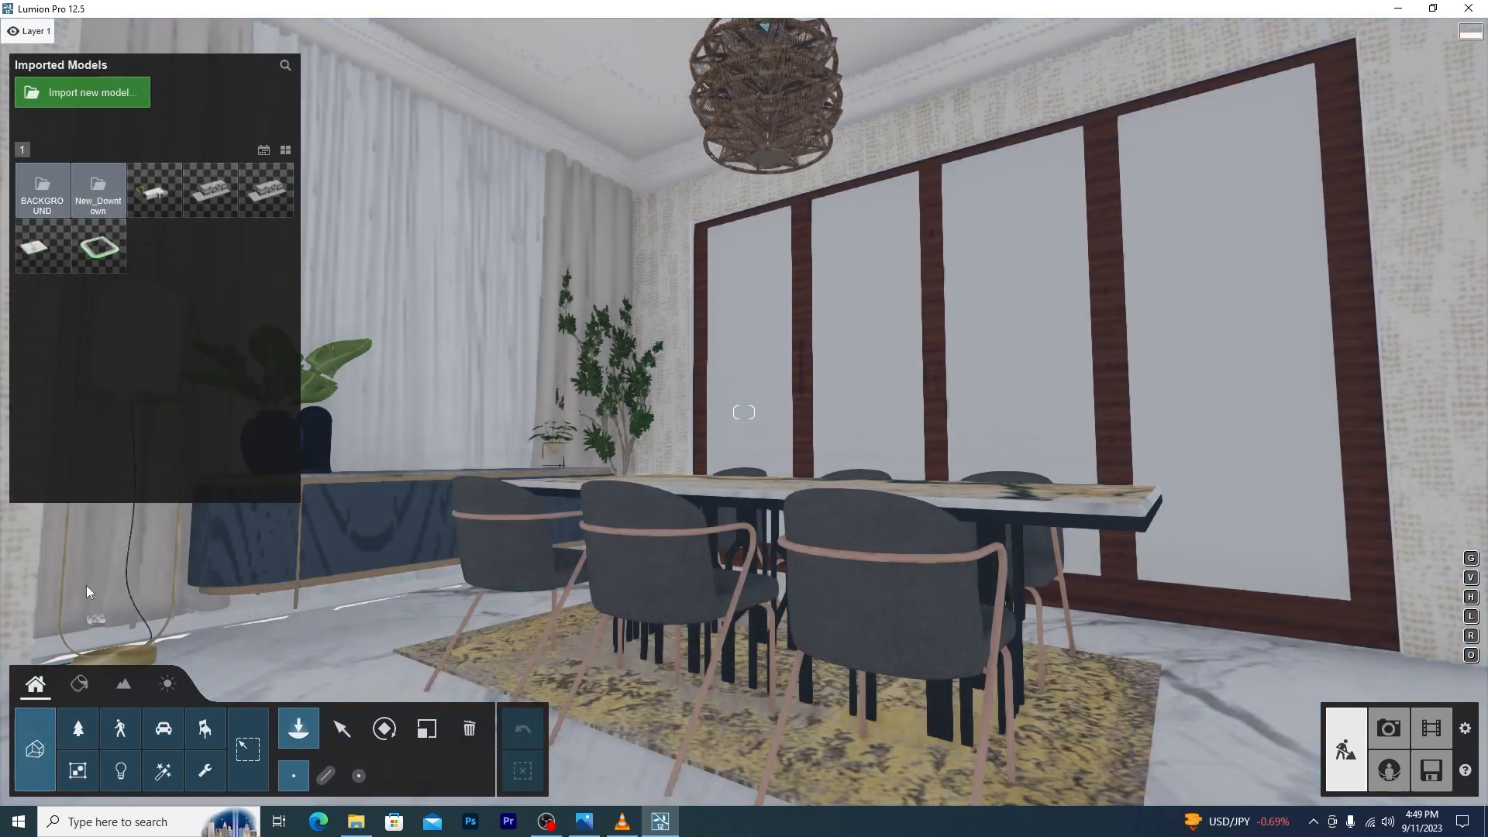
{"action": "left_click", "coordinate": [71, 93]}
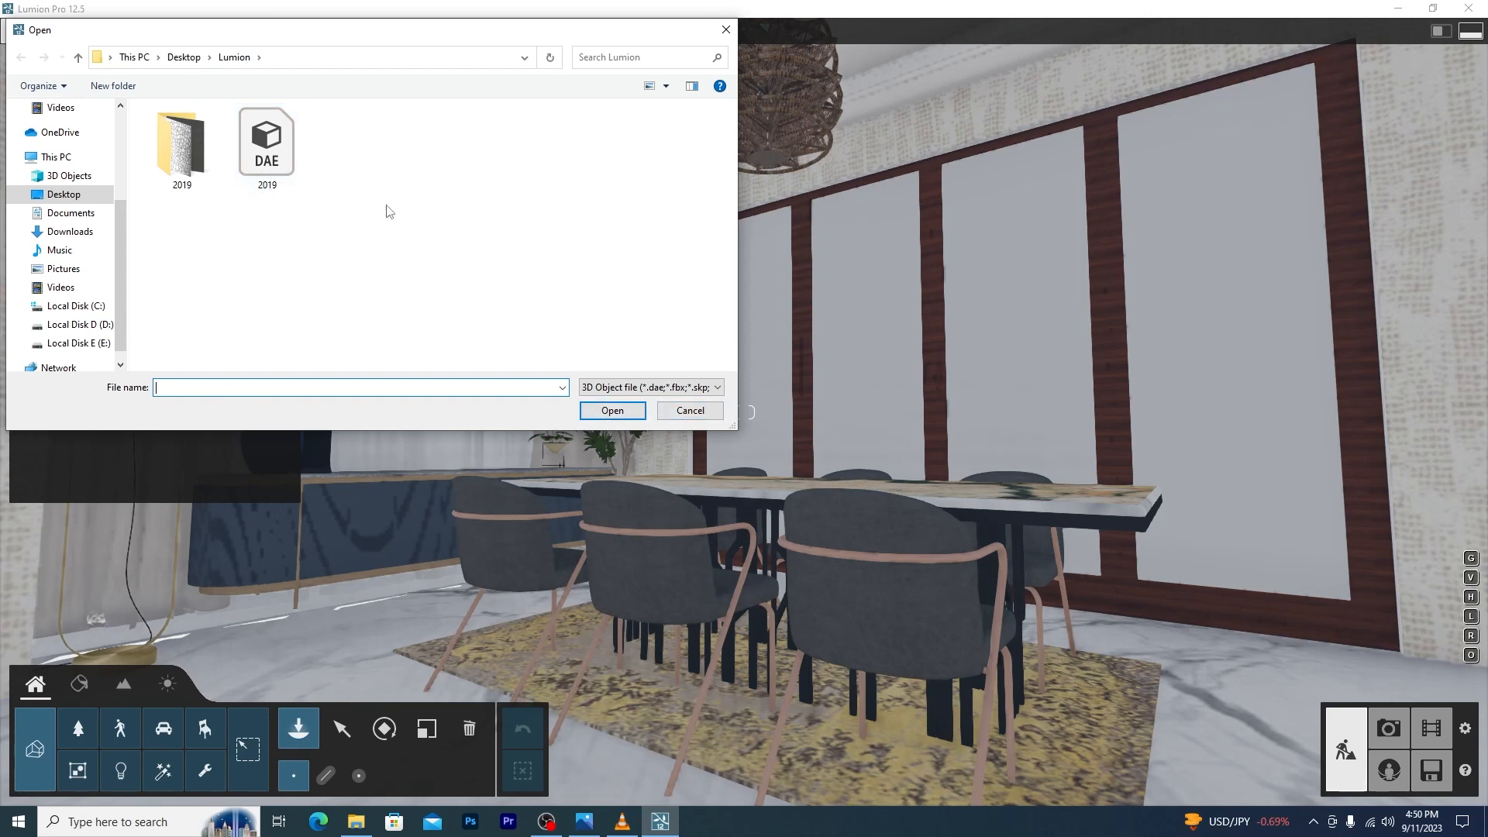
{"action": "left_click", "coordinate": [691, 408]}
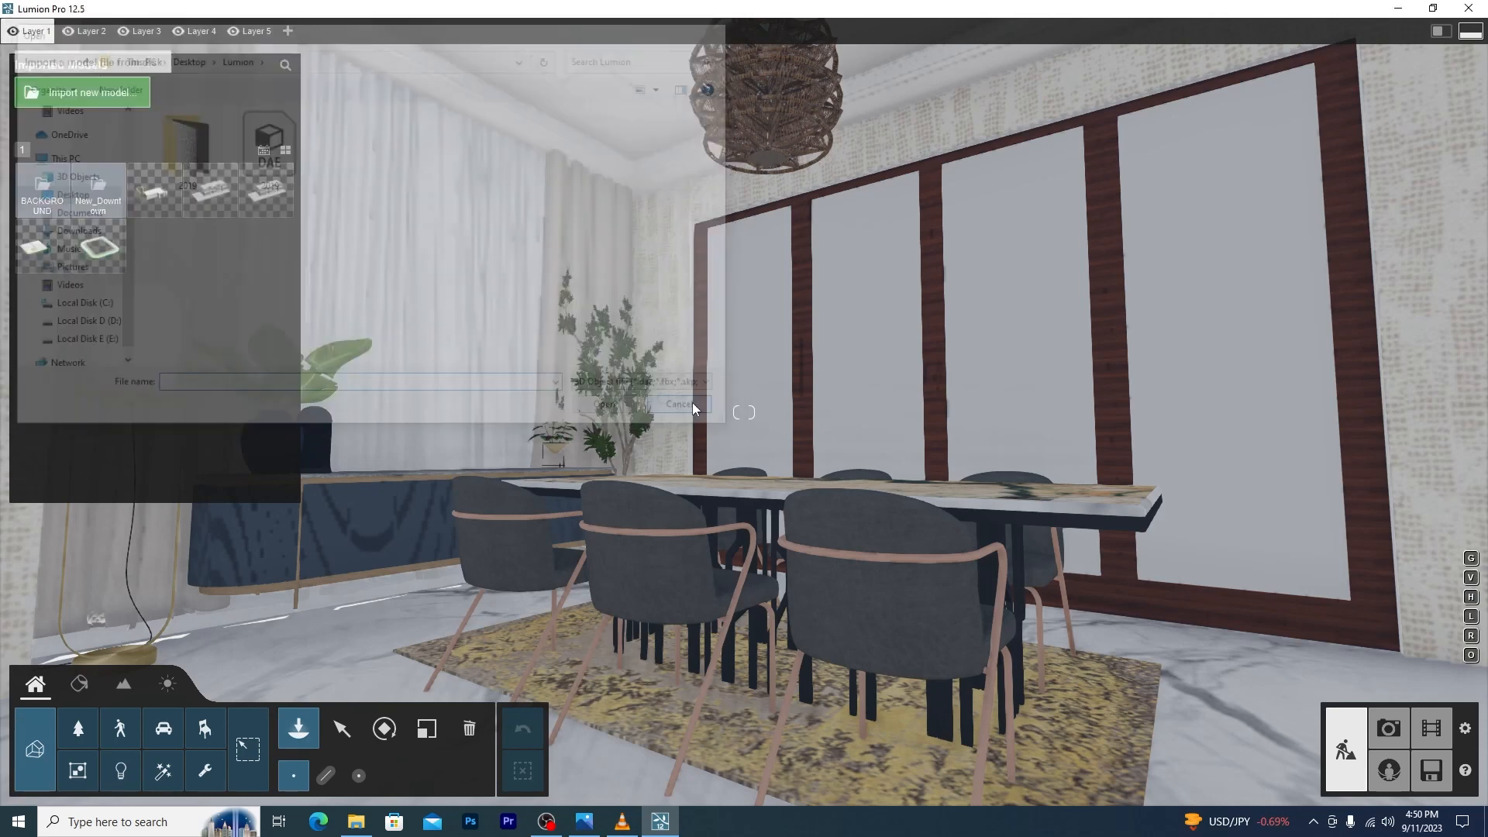